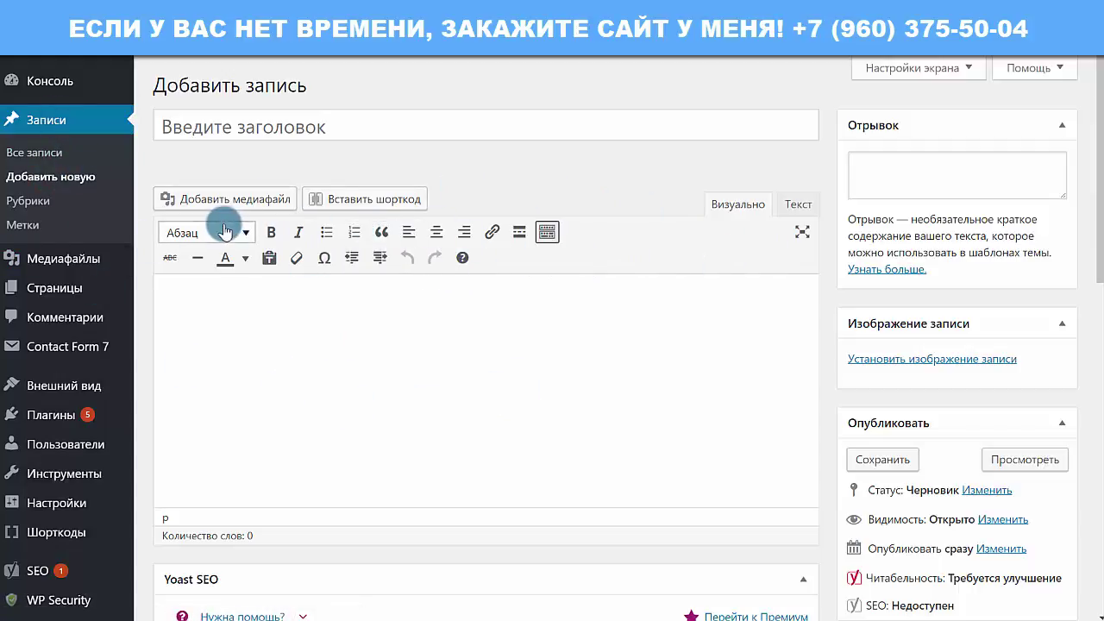
Step: Check the default editor's paragraph and heading style list, leaving it unchanged
click(308, 291)
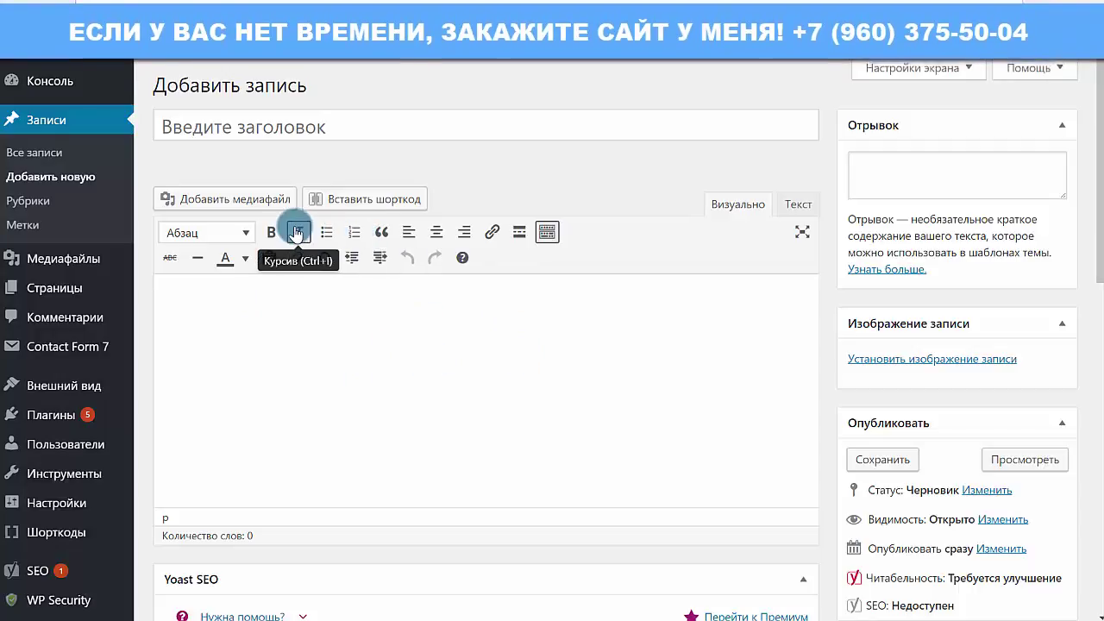
click(245, 231)
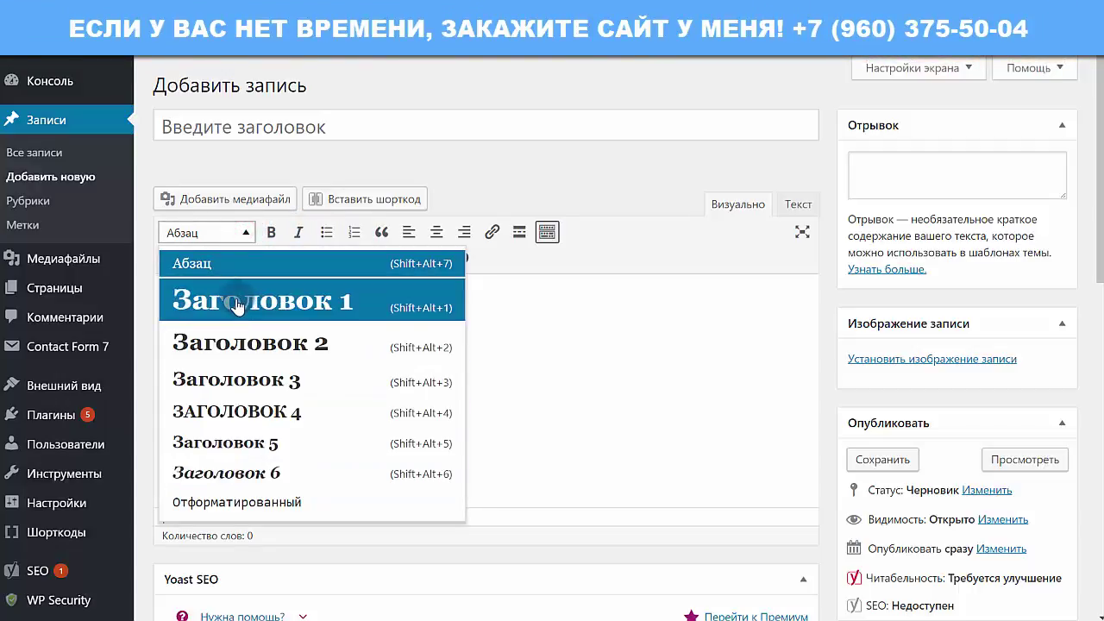
click(604, 333)
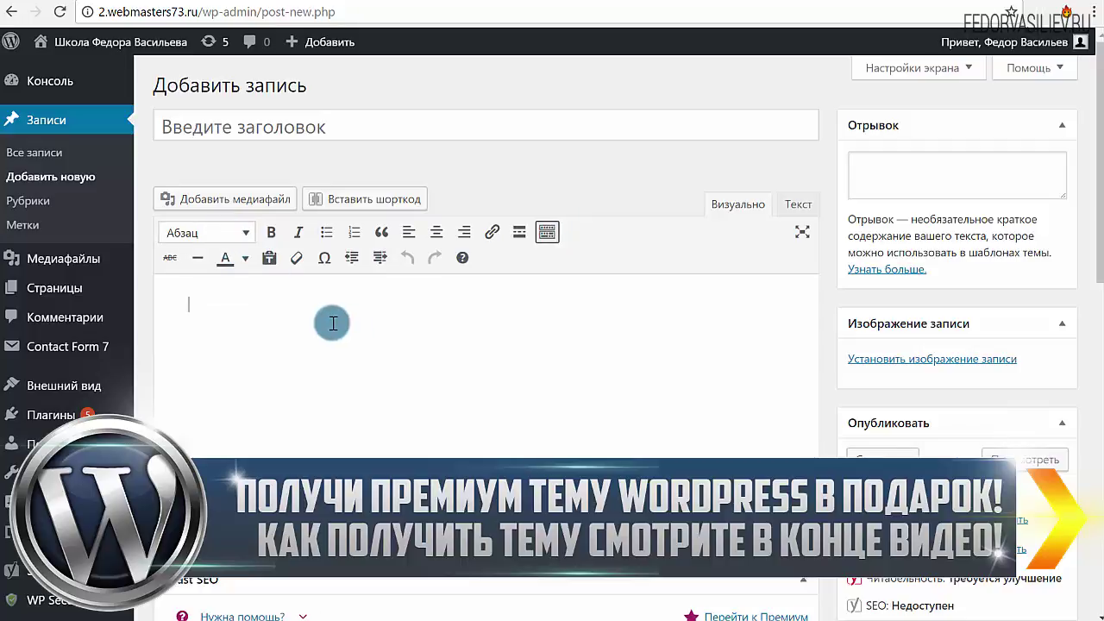
Step: Search Add Plugins for TinyMCE Advanced, then install and activate it
mouse_move(54, 418)
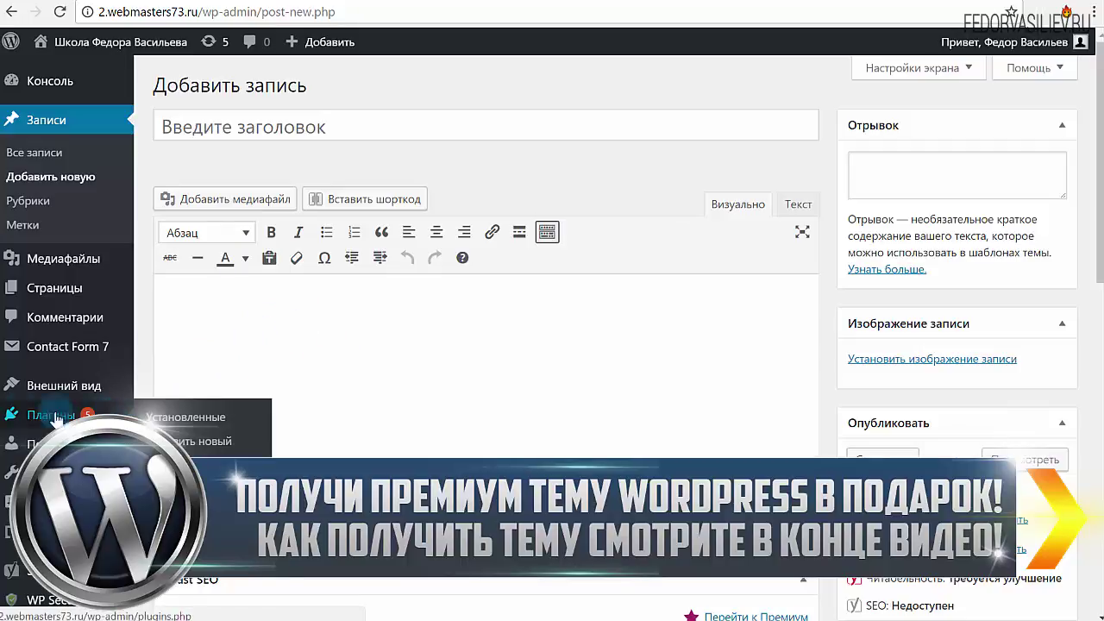
click(208, 445)
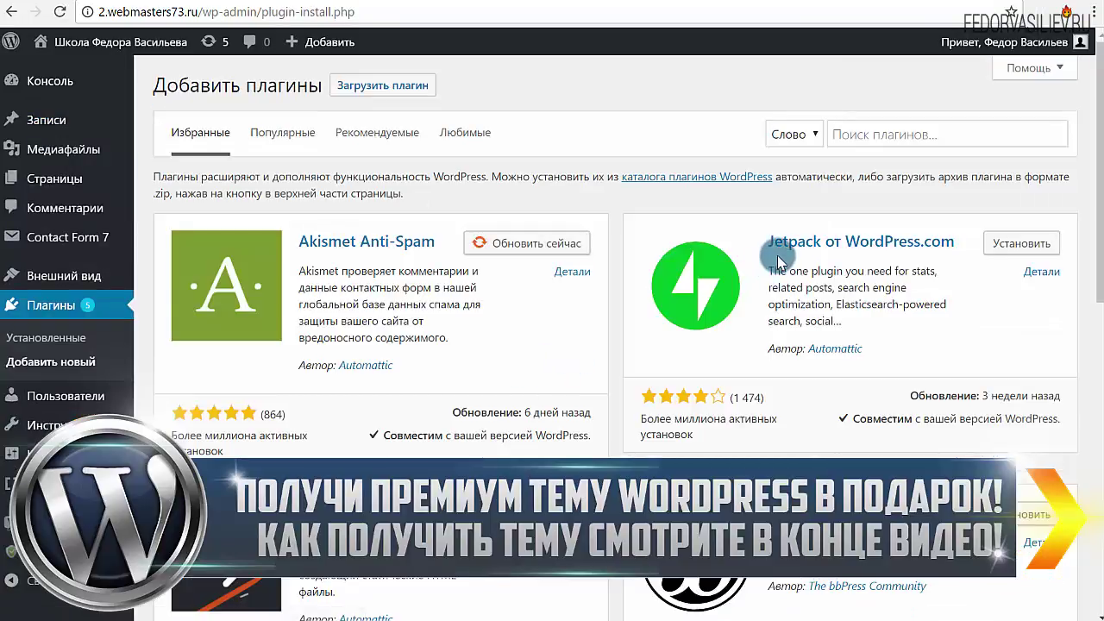
right_click(933, 136)
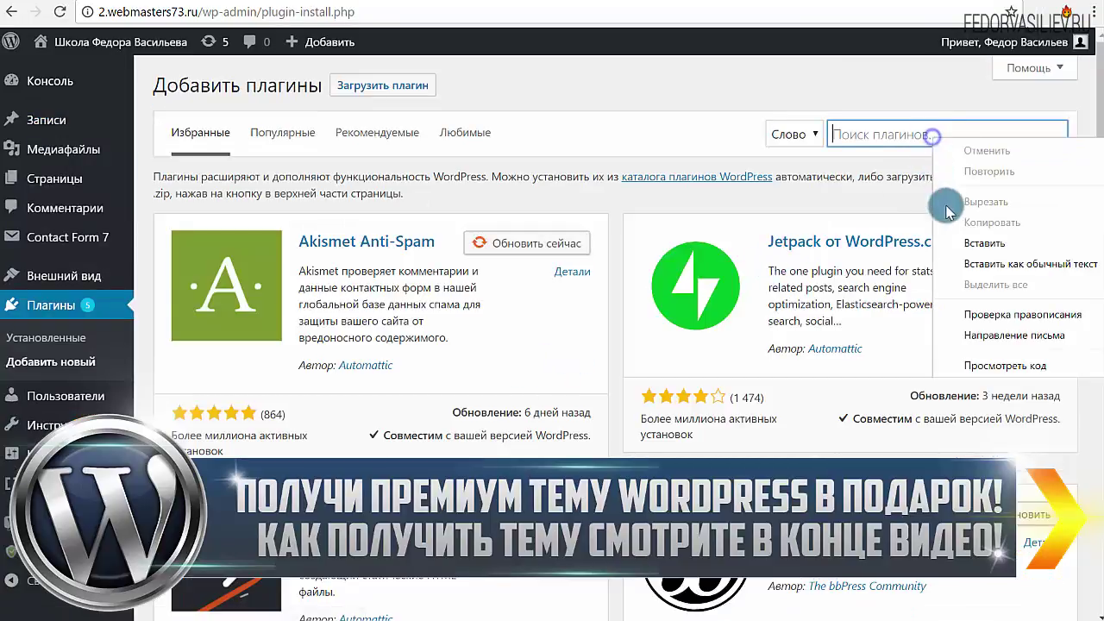
click(975, 243)
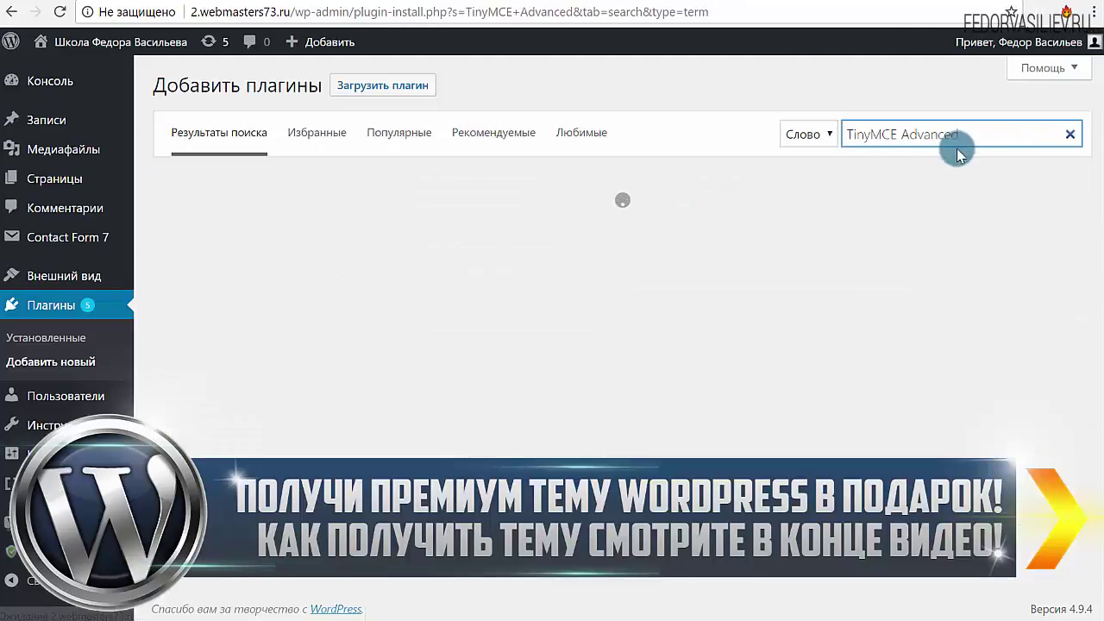
drag(968, 134, 734, 153)
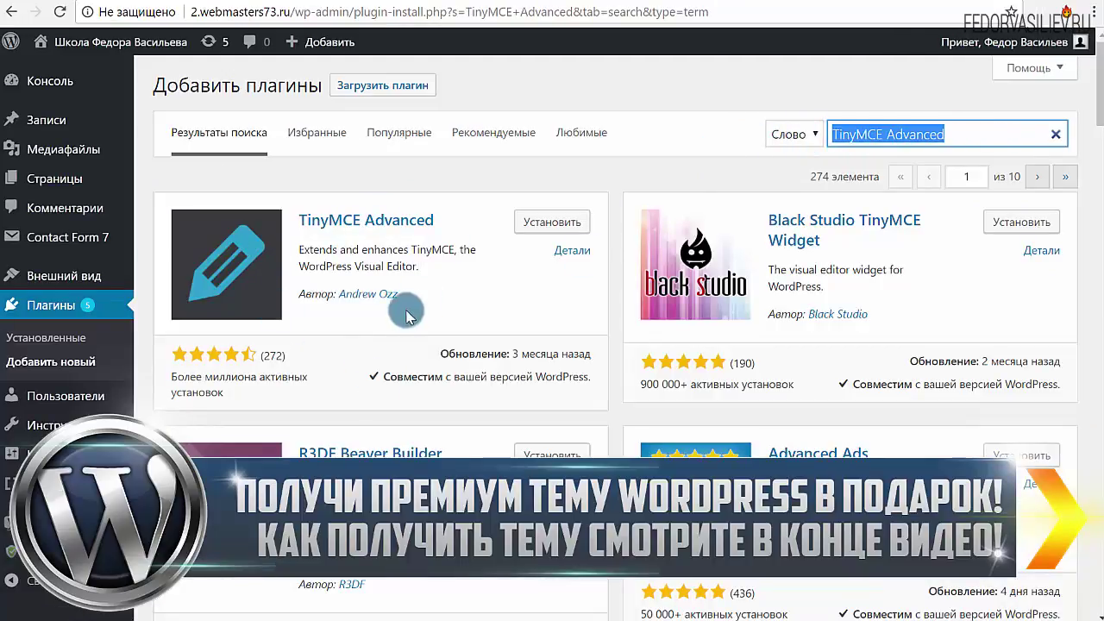
click(535, 228)
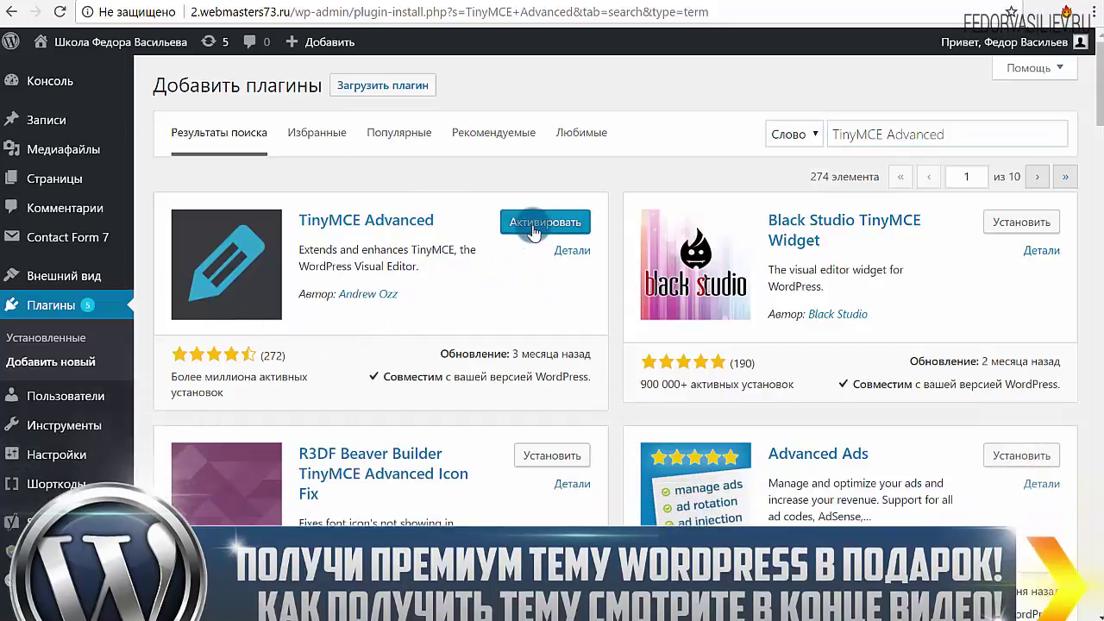
click(535, 223)
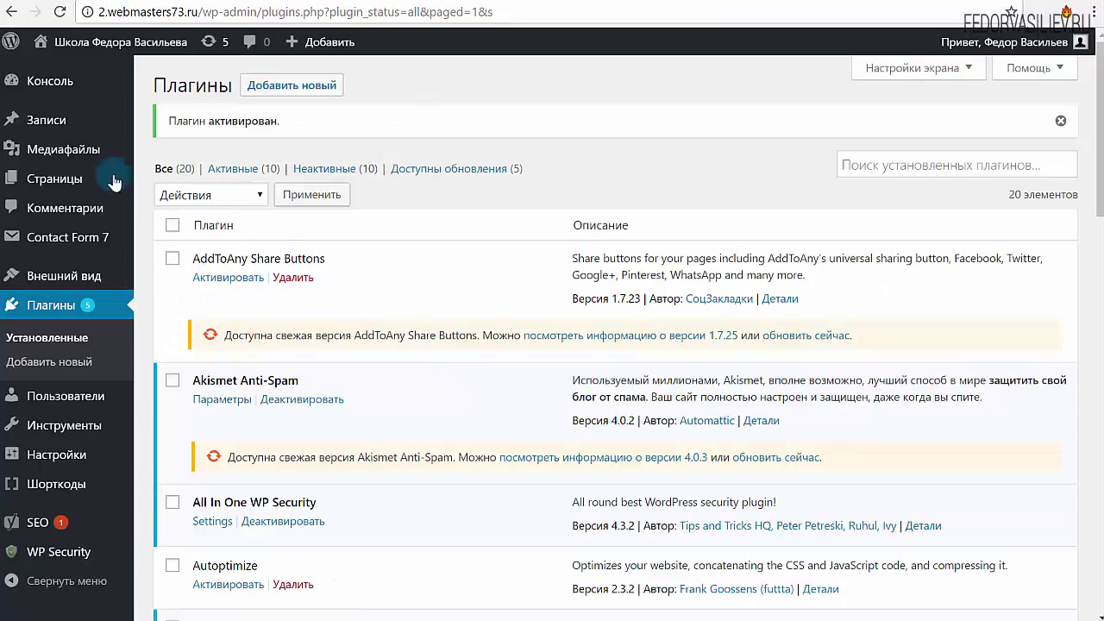
Step: Start a new post and browse the editor's File, Edit and Insert menus
mouse_move(42, 123)
click(162, 147)
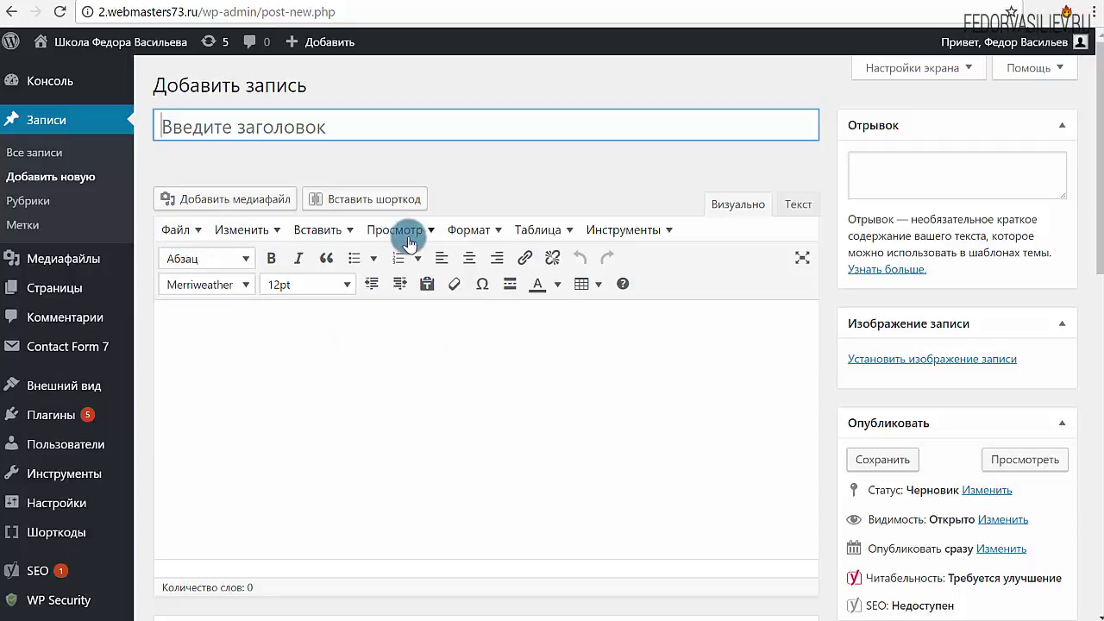
click(199, 234)
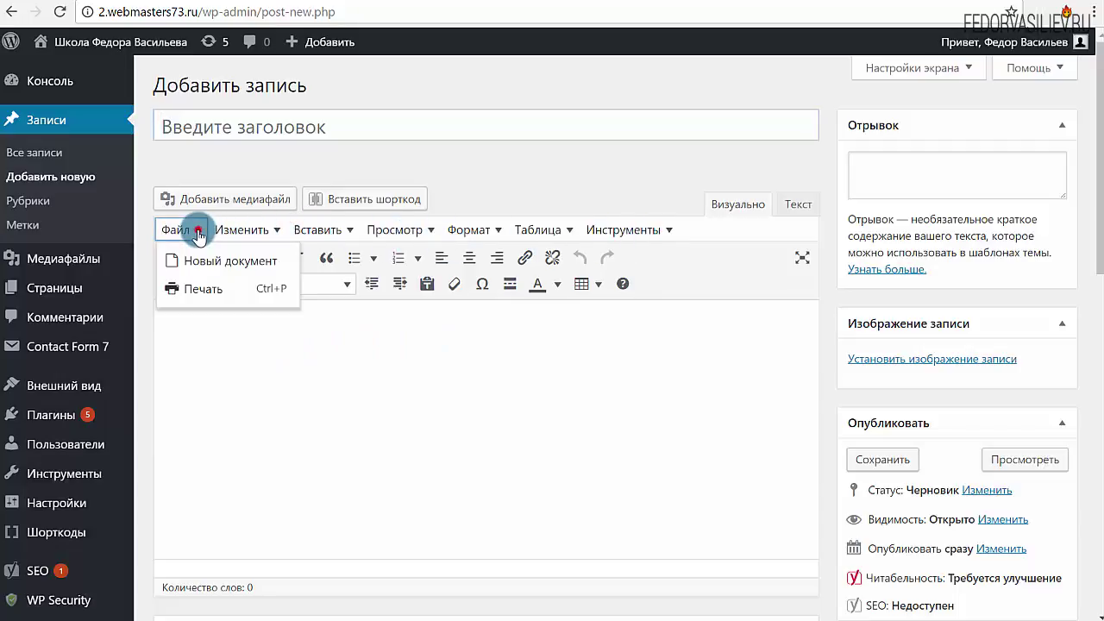
click(248, 238)
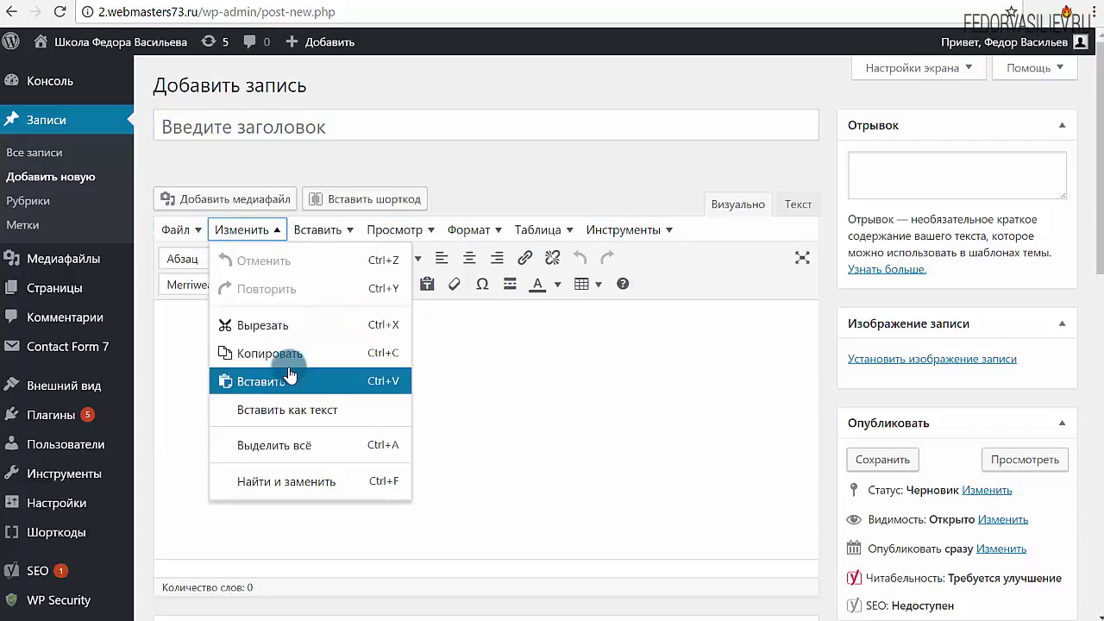
click(315, 232)
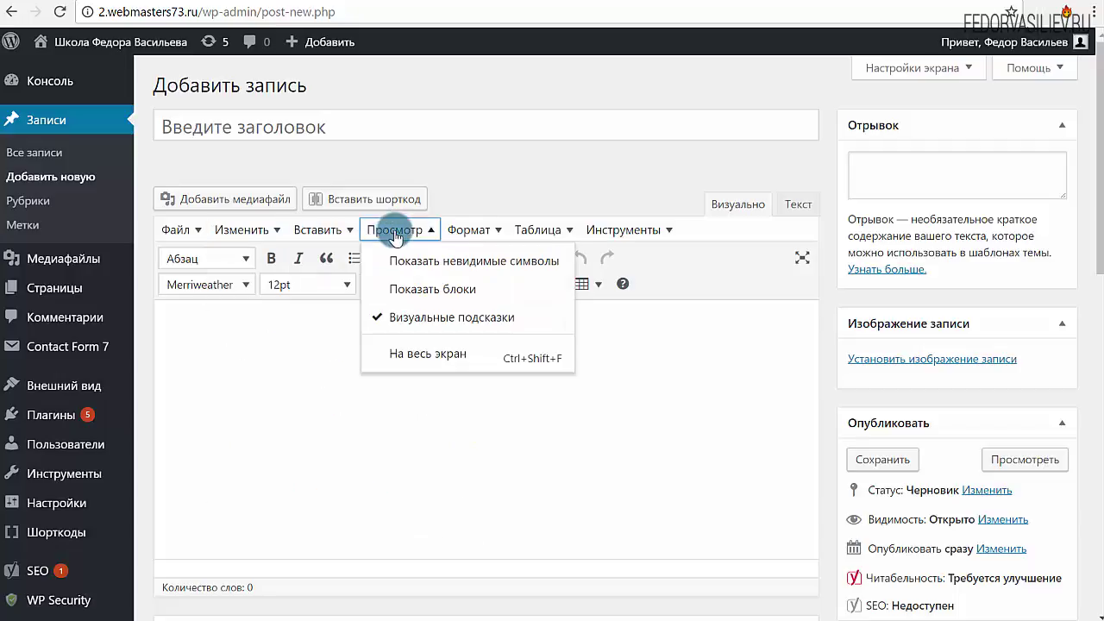
Step: Inspect the font size and font family dropdowns, keeping 12pt and the current font
mouse_move(484, 243)
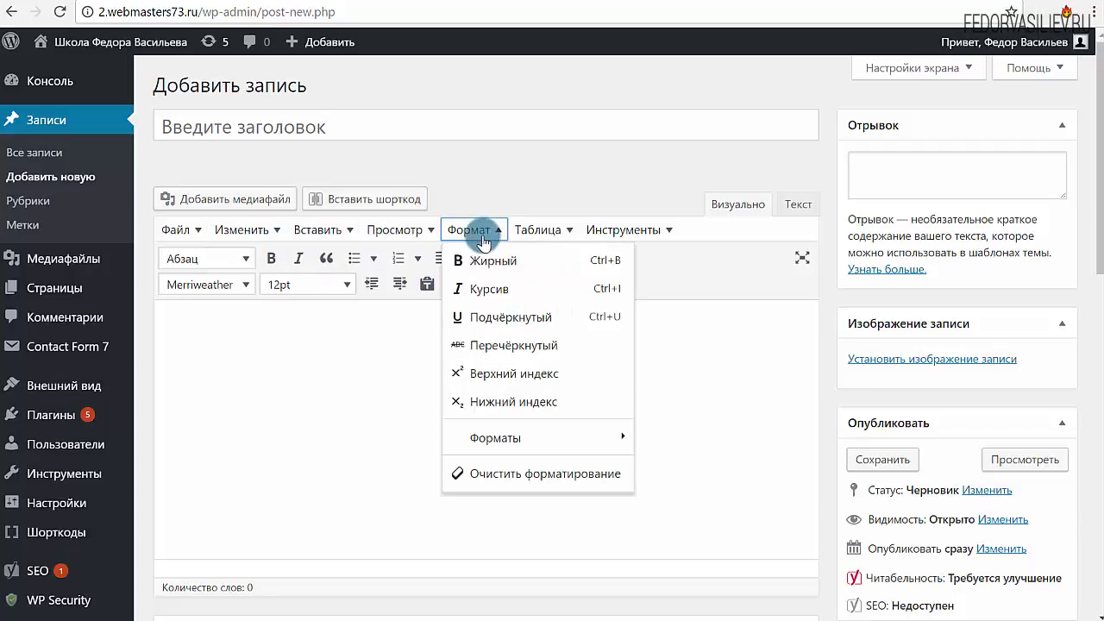
click(285, 285)
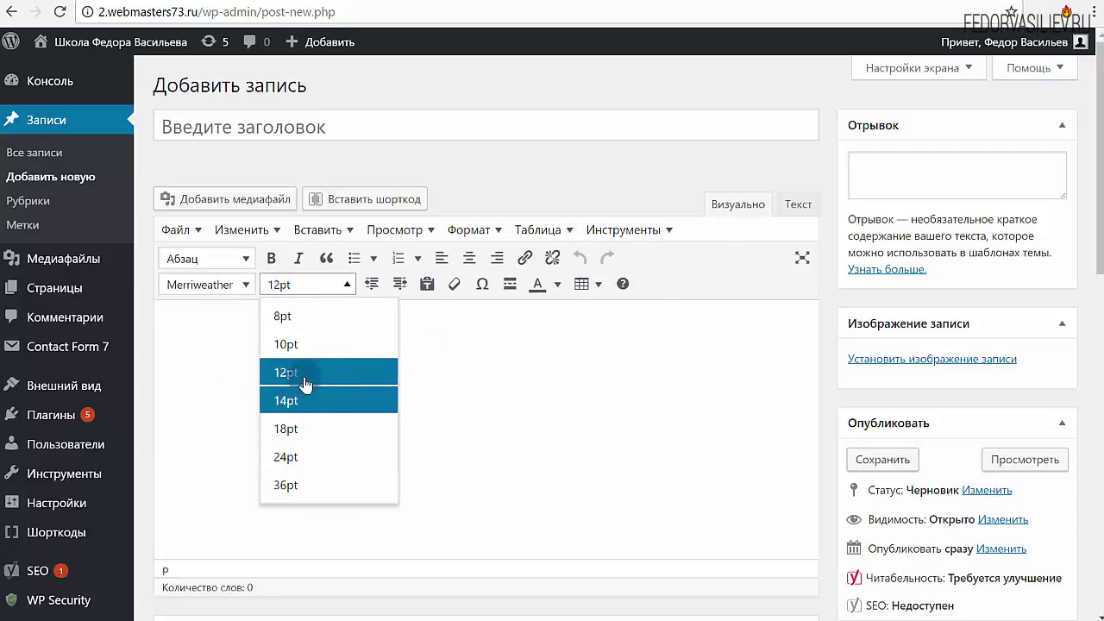
click(225, 334)
click(228, 292)
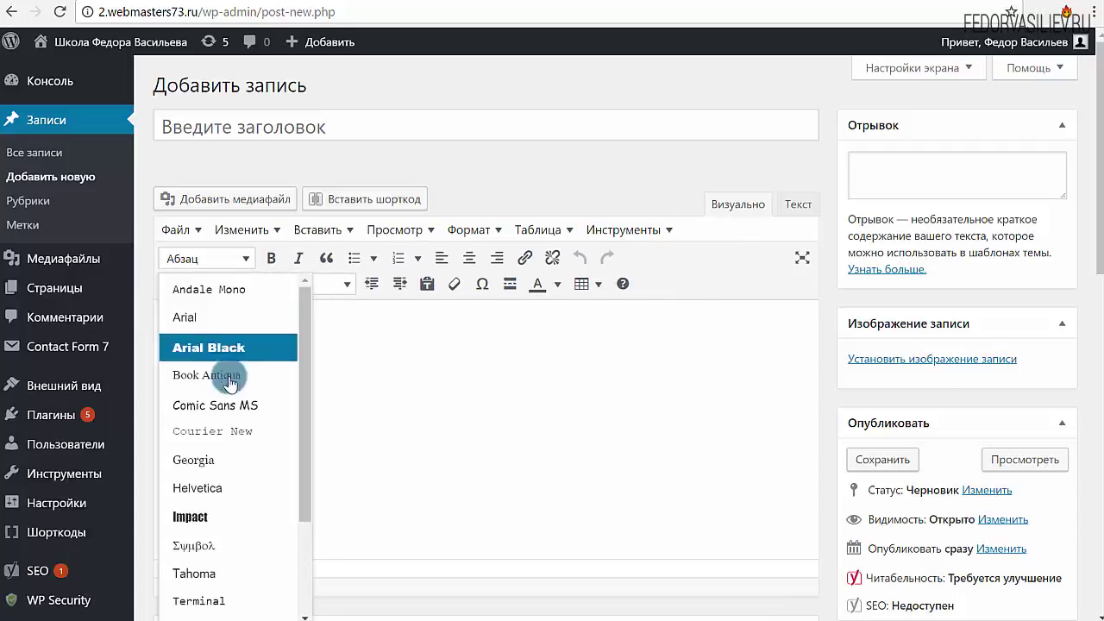
scroll(295, 480, down, 5)
scroll(292, 458, up, 5)
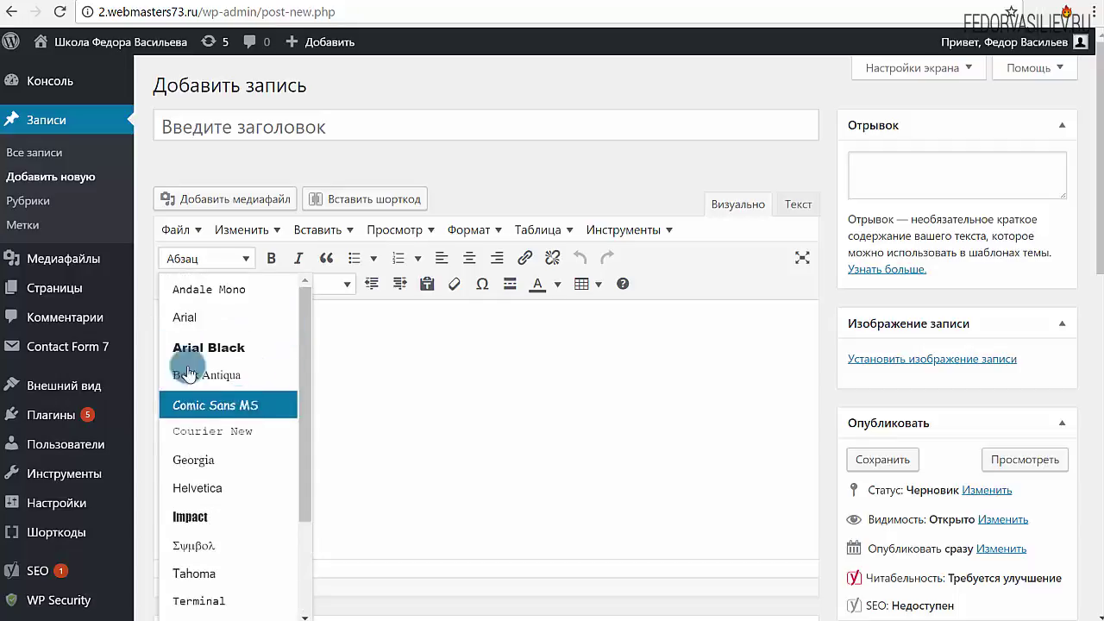
click(363, 353)
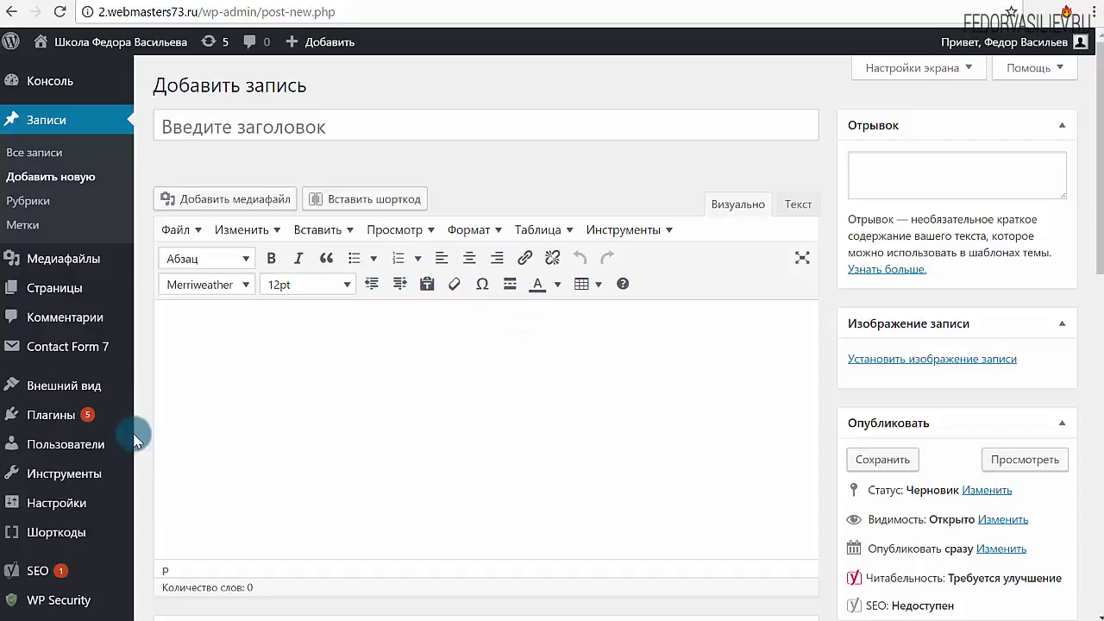
mouse_move(82, 504)
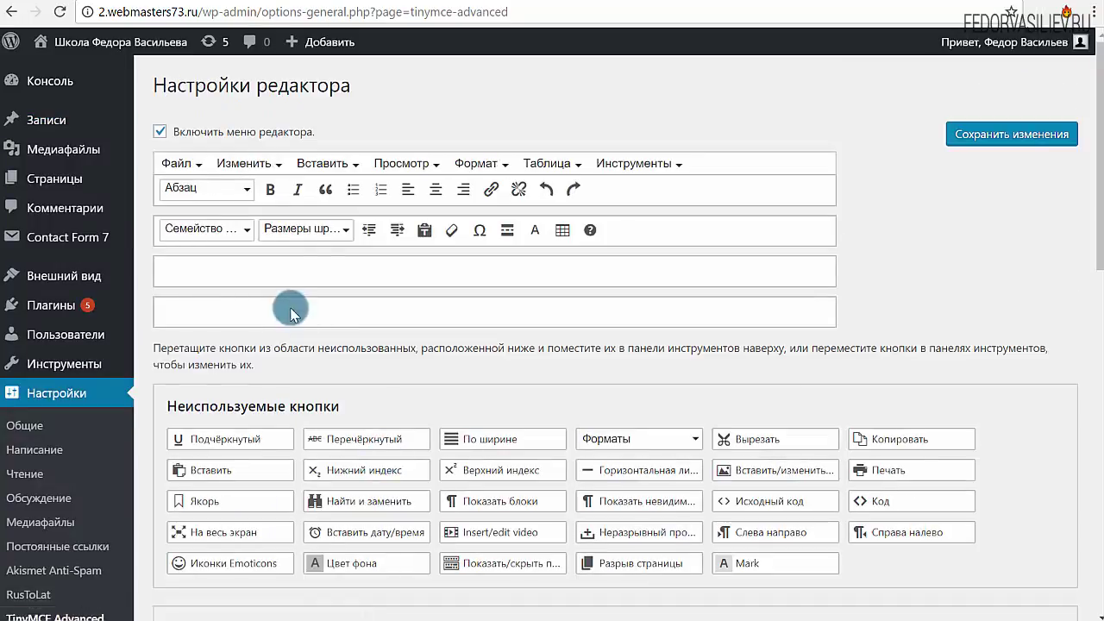
Step: Place the Emoticons button after Redo in the first toolbar row and save the settings
drag(267, 232, 326, 296)
scroll(276, 371, down, 1)
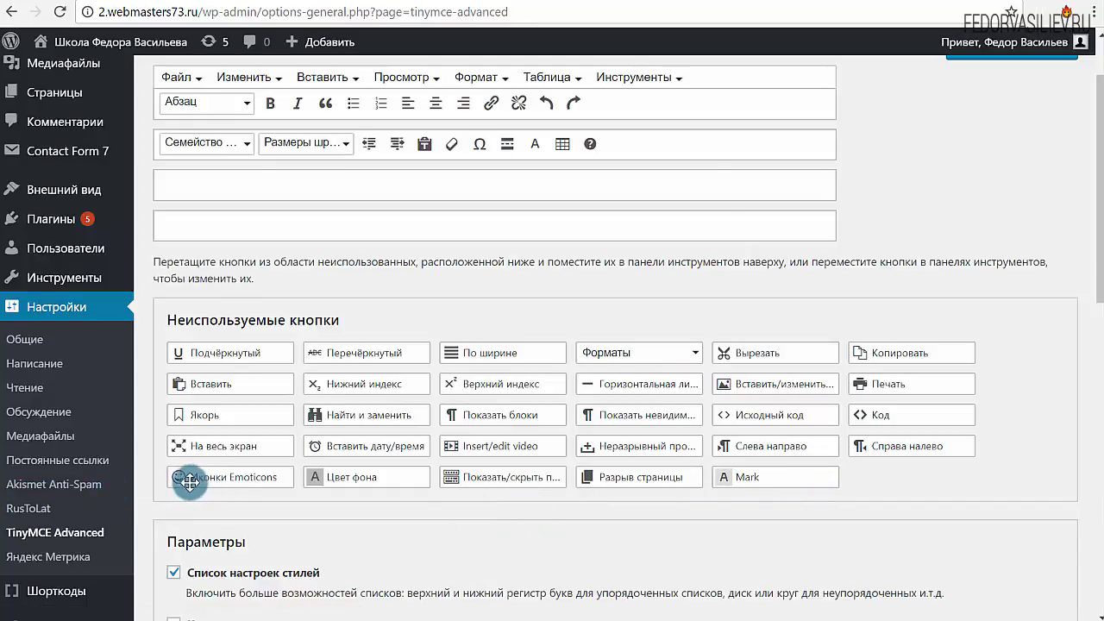
drag(184, 480, 215, 286)
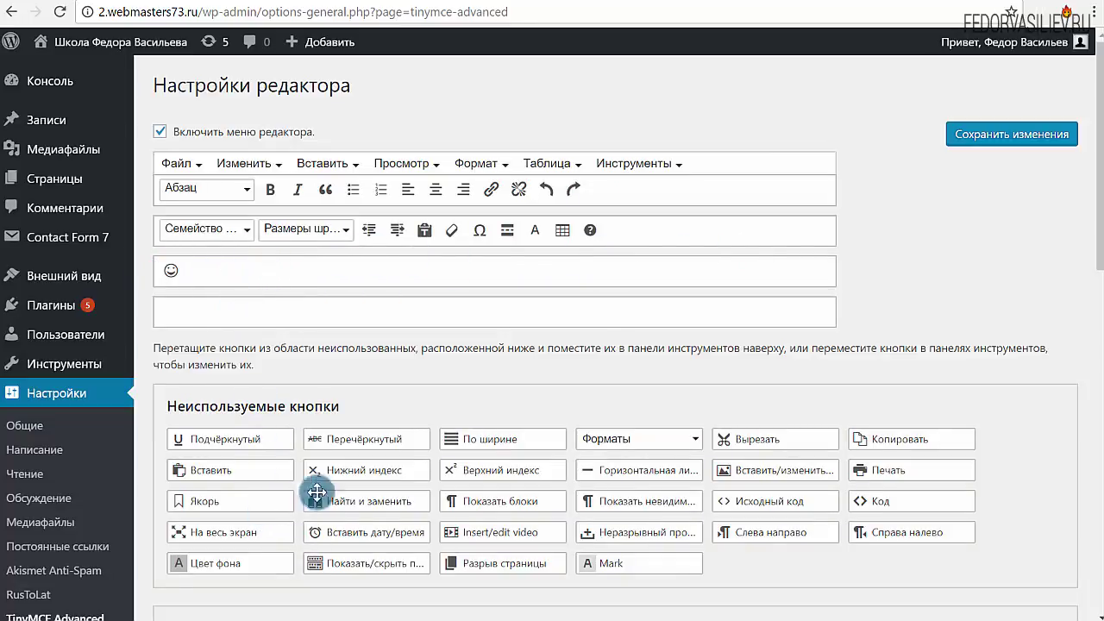
drag(171, 276, 614, 196)
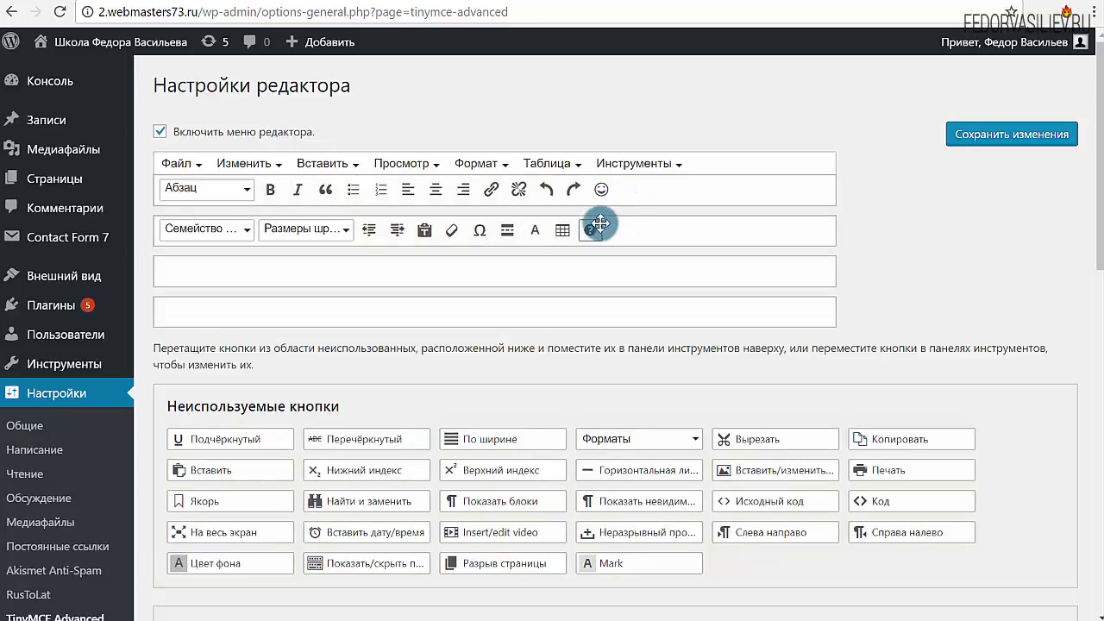
click(953, 133)
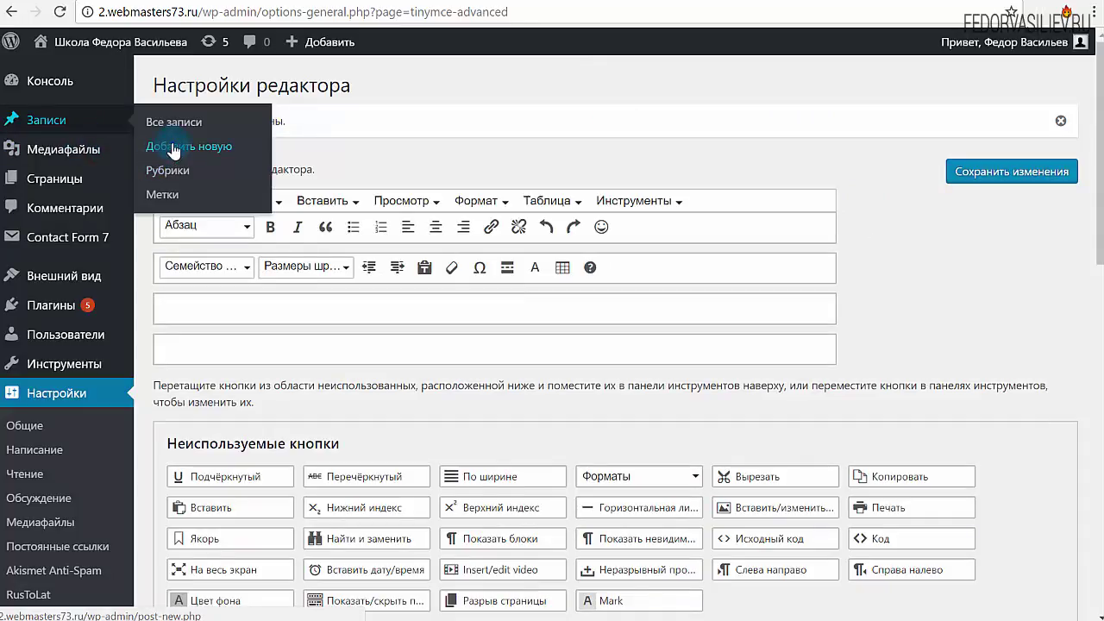
Step: In a new post, insert a smiley emoticon and check its font size list
right_click(164, 147)
key(Escape)
click(173, 146)
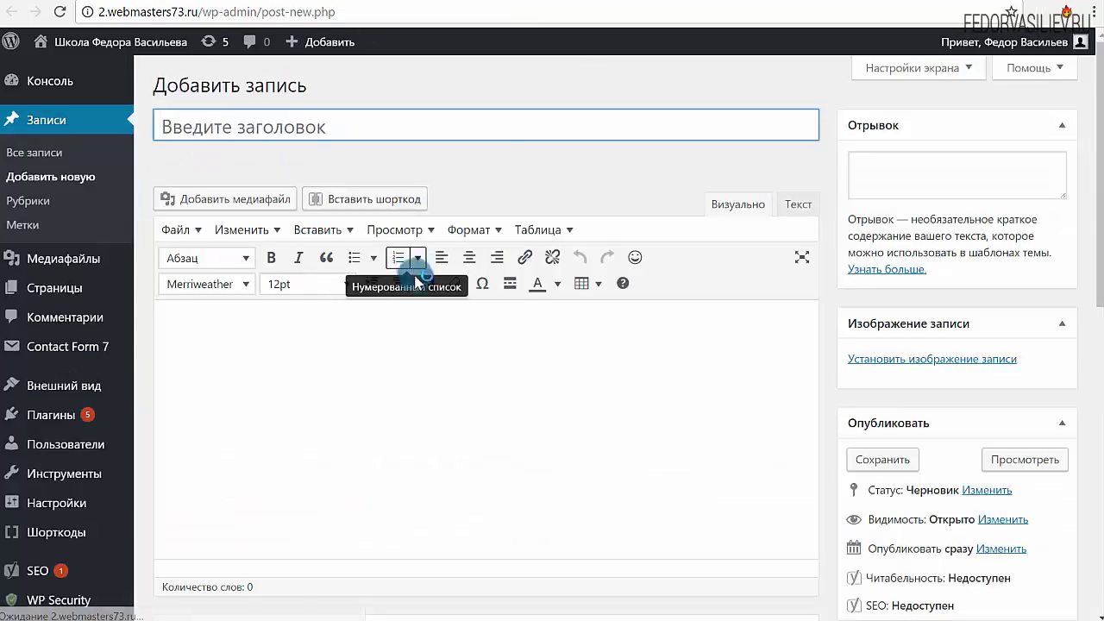
click(636, 258)
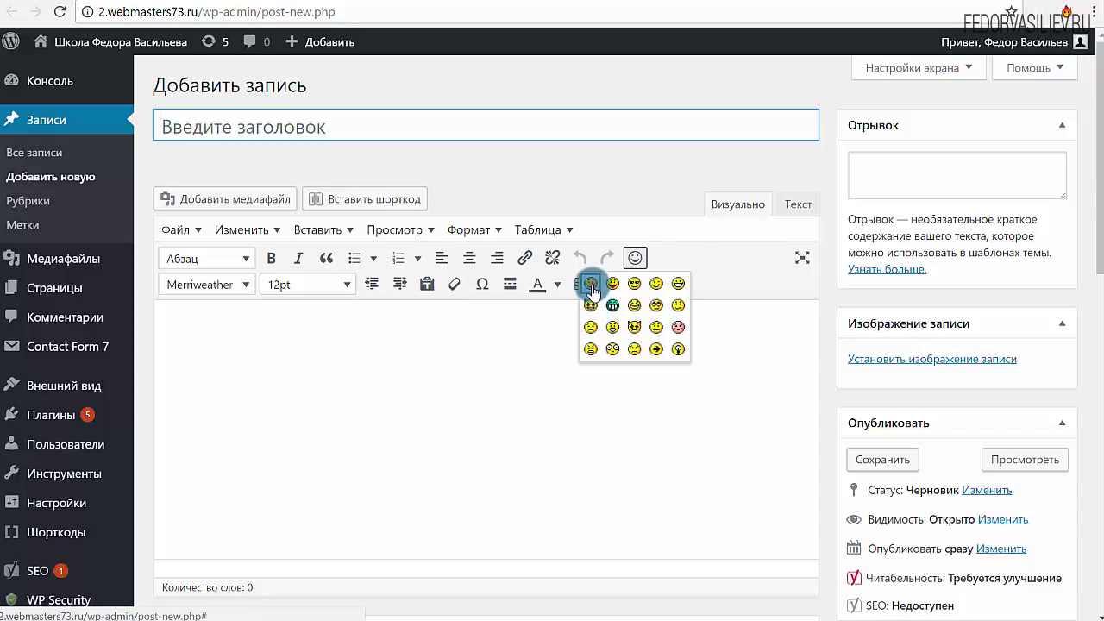
click(591, 285)
drag(267, 343, 165, 443)
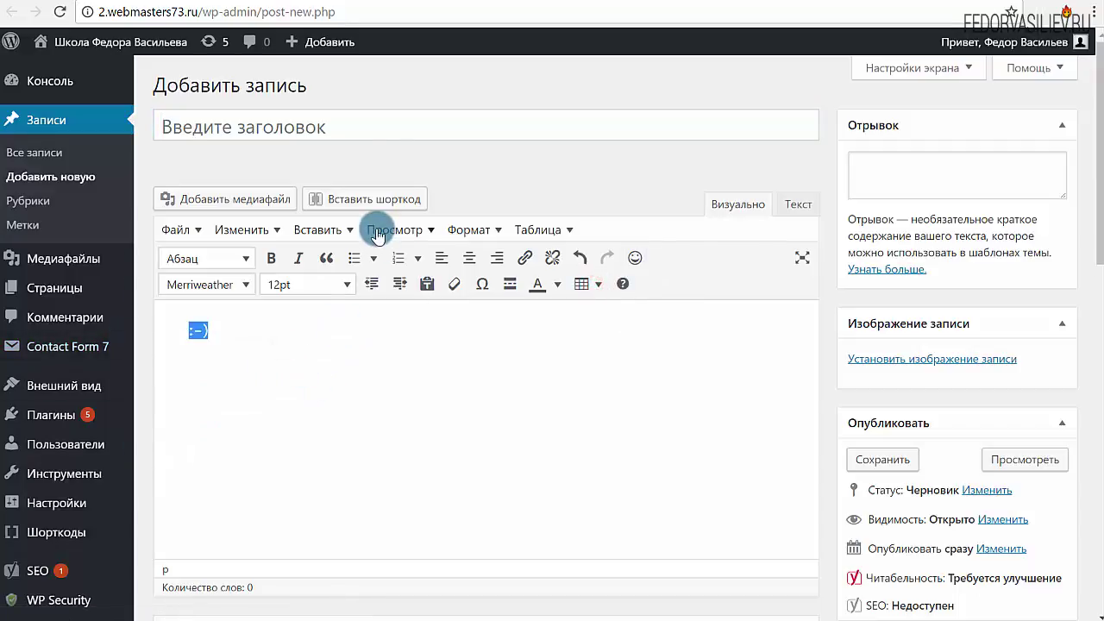
click(346, 287)
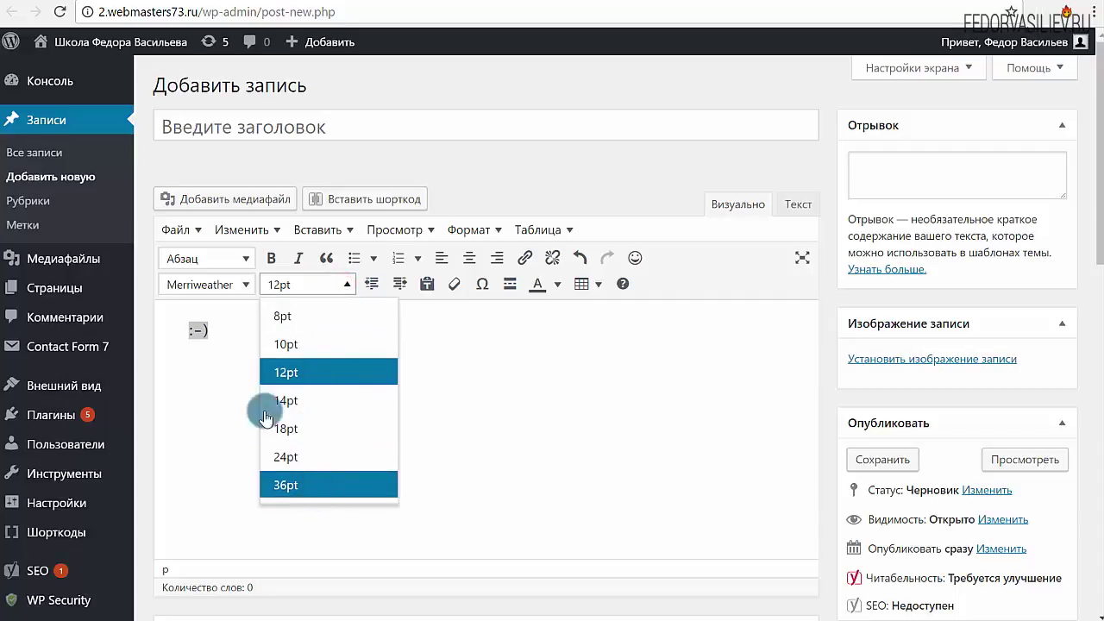
click(205, 389)
Step: Correct the word to привет, set it to 36pt and view its HTML markup
drag(227, 331, 187, 330)
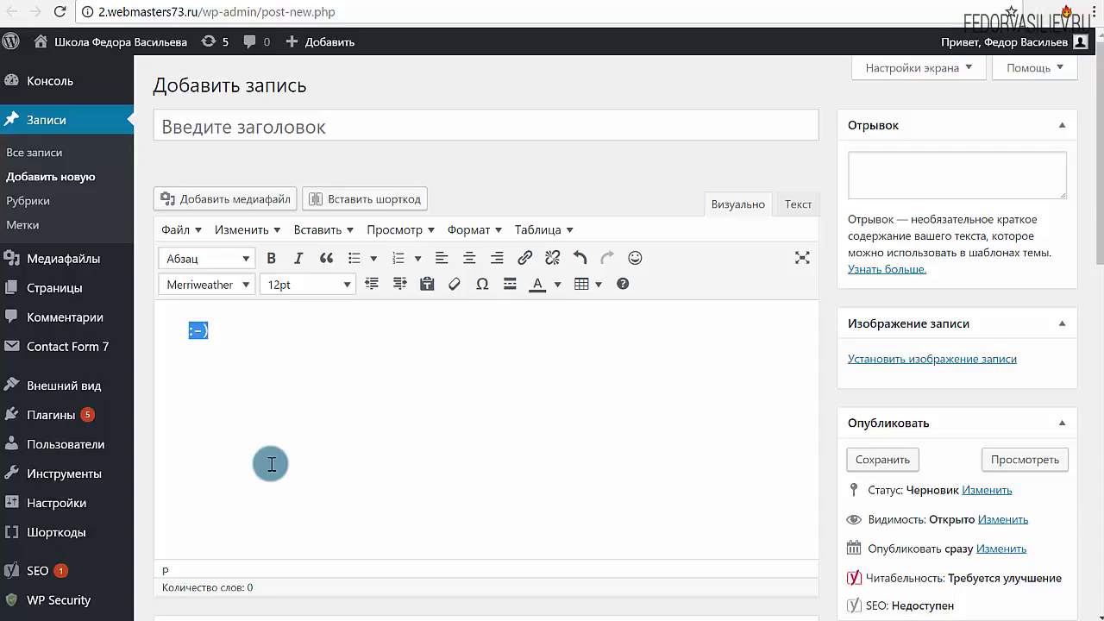
mouse_move(112, 388)
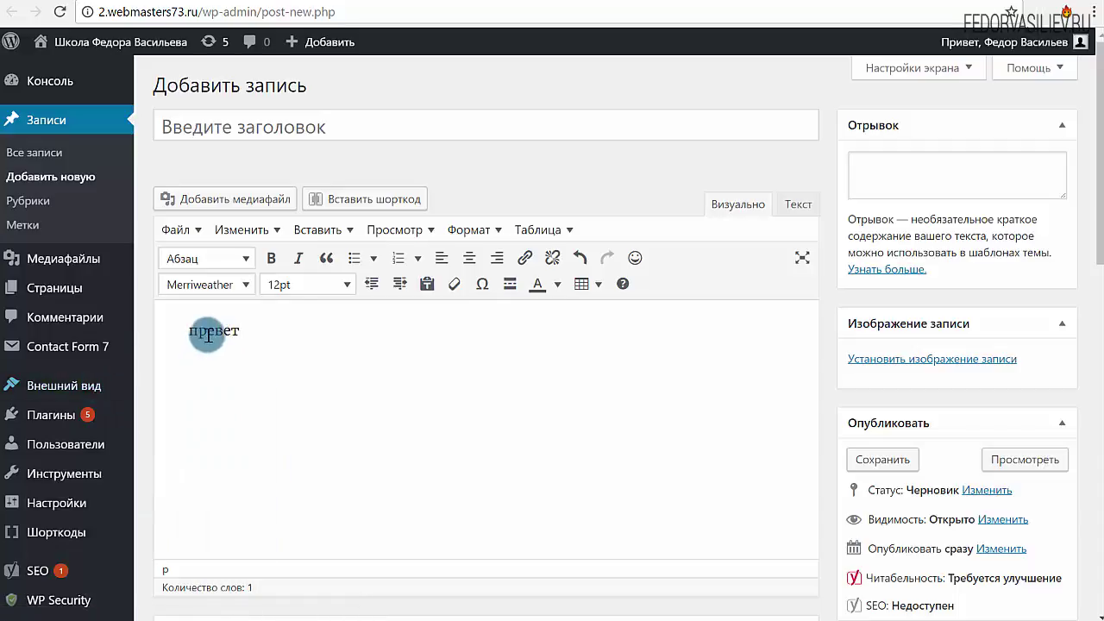
text(и)
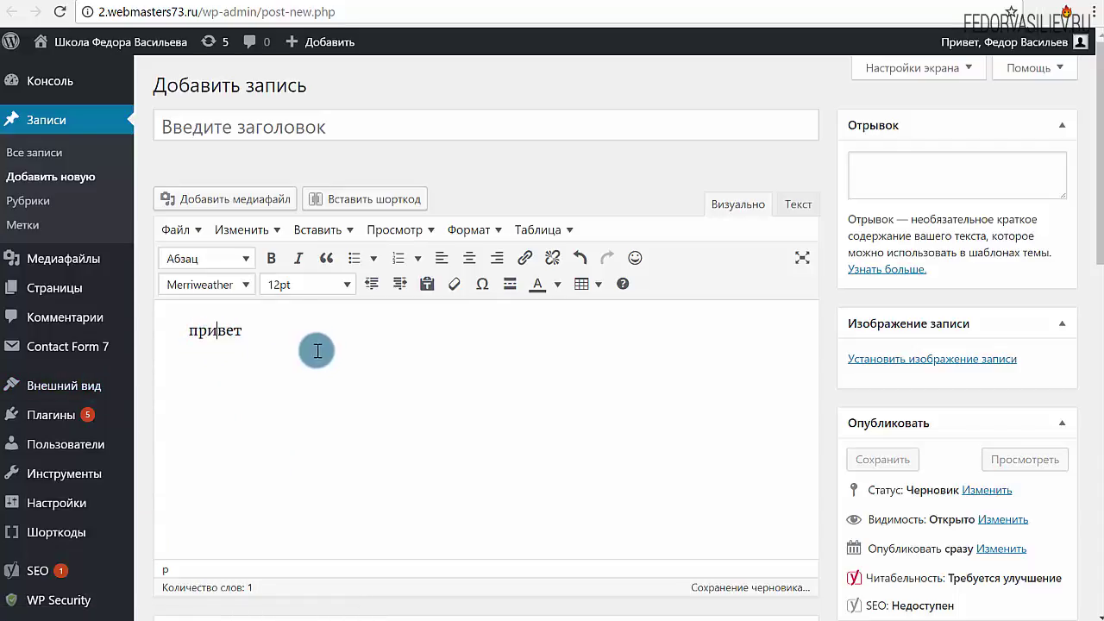
drag(284, 333, 161, 330)
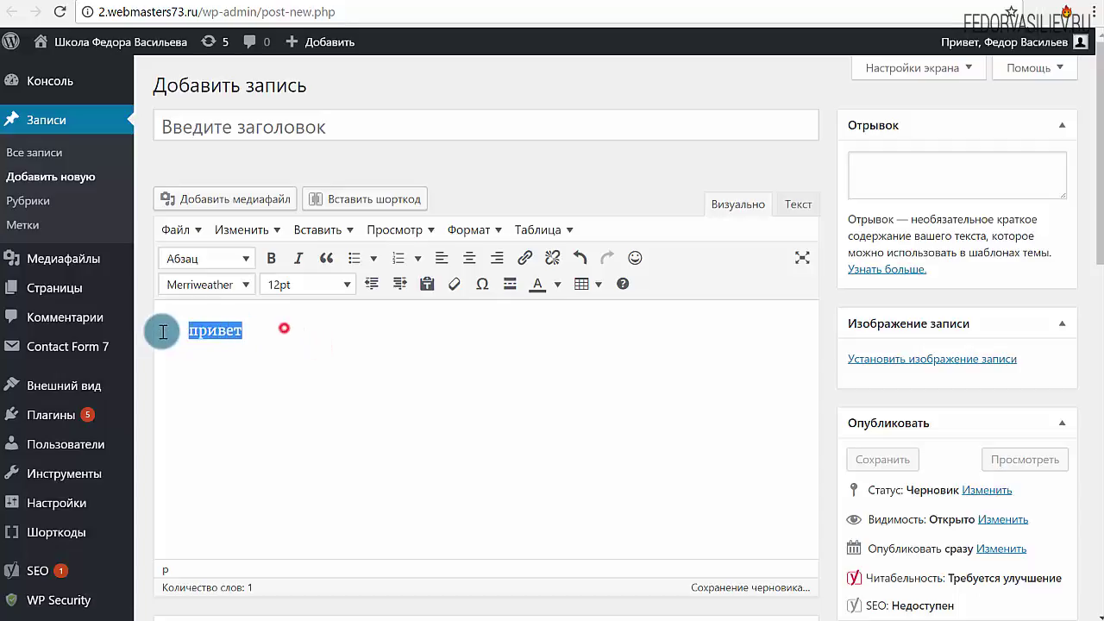
click(343, 285)
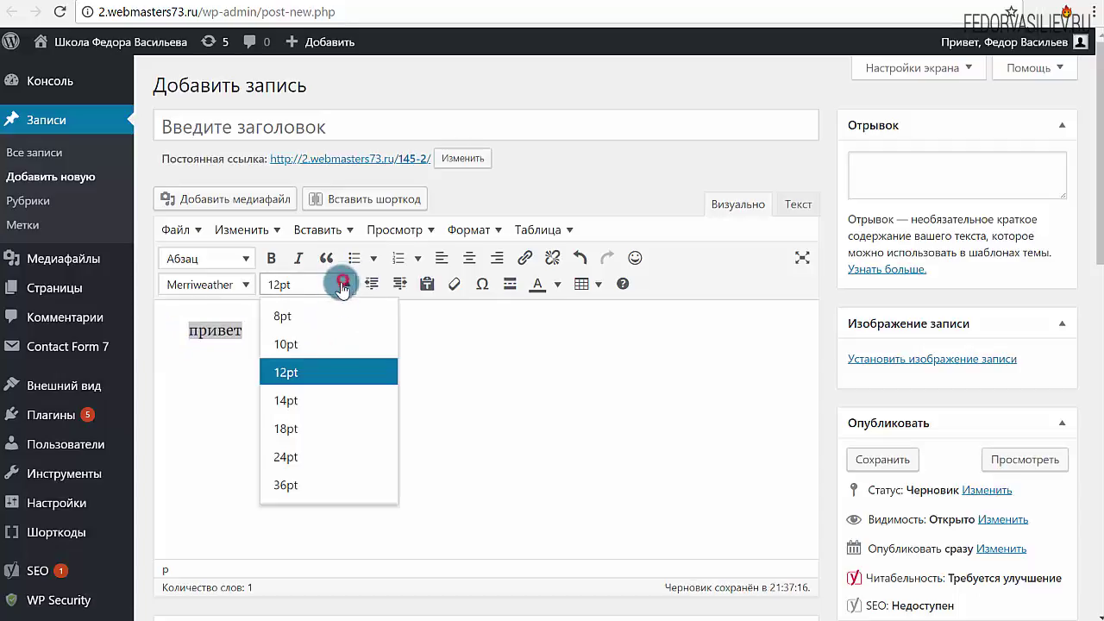
click(289, 485)
click(316, 446)
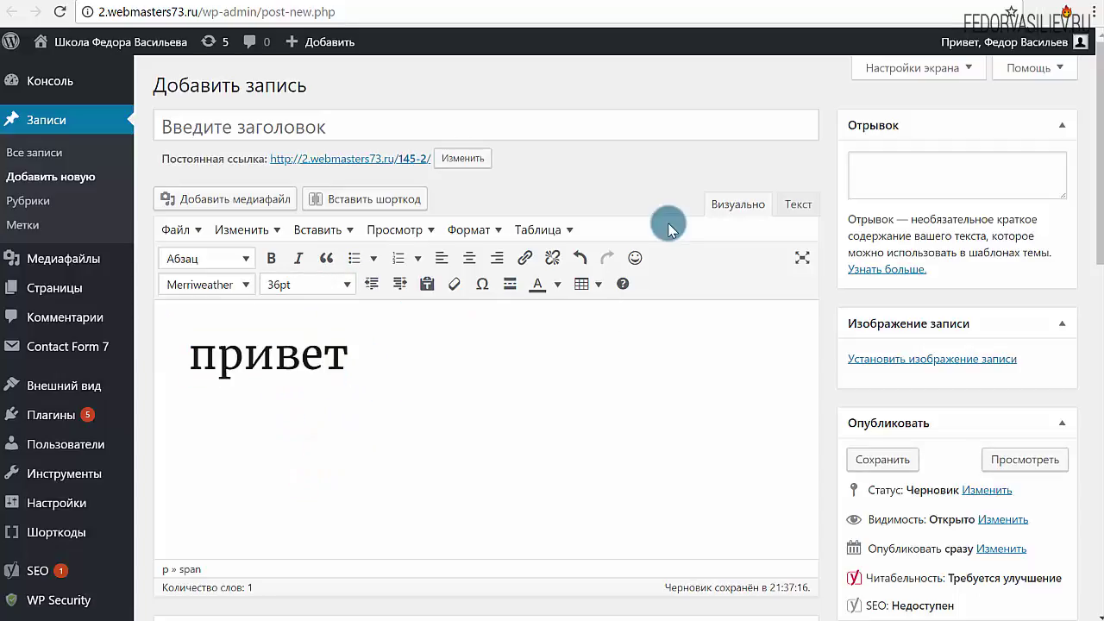
click(795, 204)
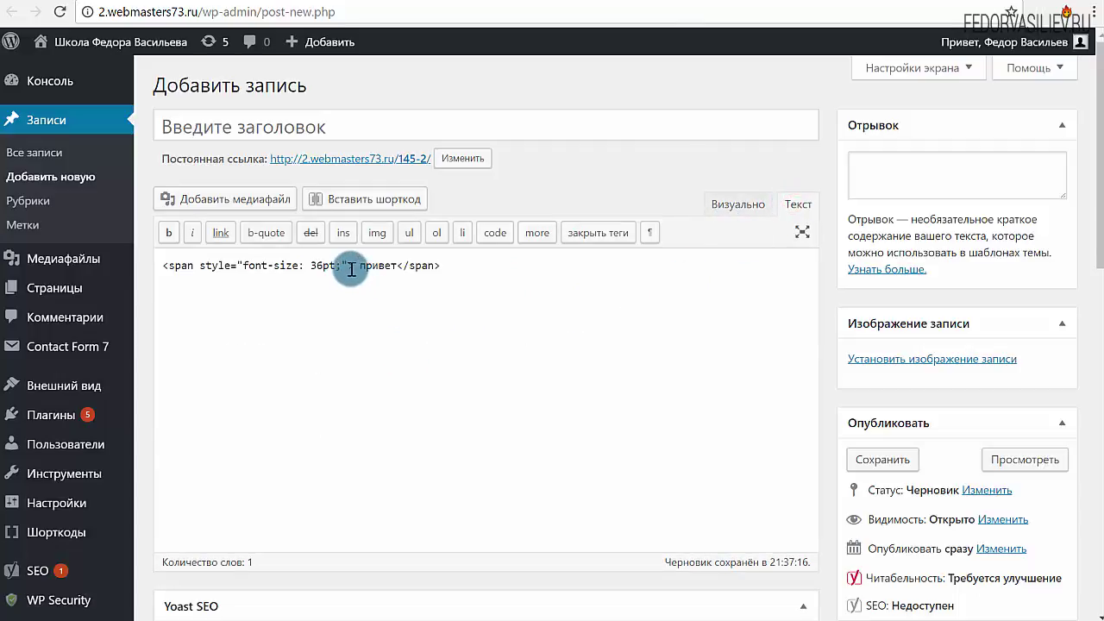
Step: Examine the span markup with font-size: 36pt, then return to the Визуально view
drag(355, 265, 151, 265)
drag(442, 265, 370, 267)
click(317, 266)
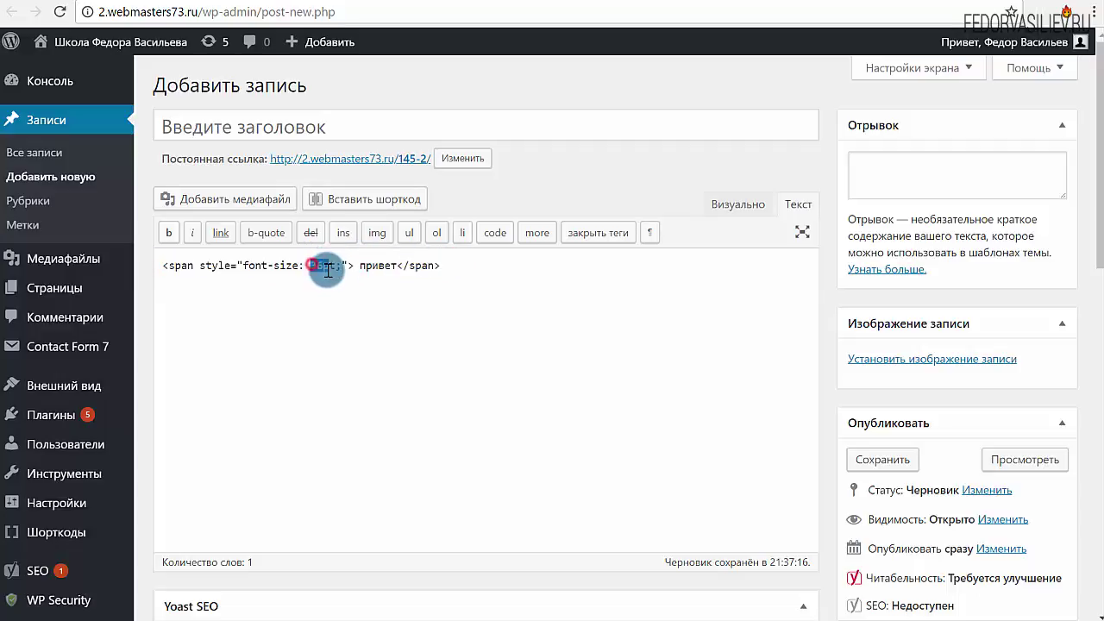
click(375, 326)
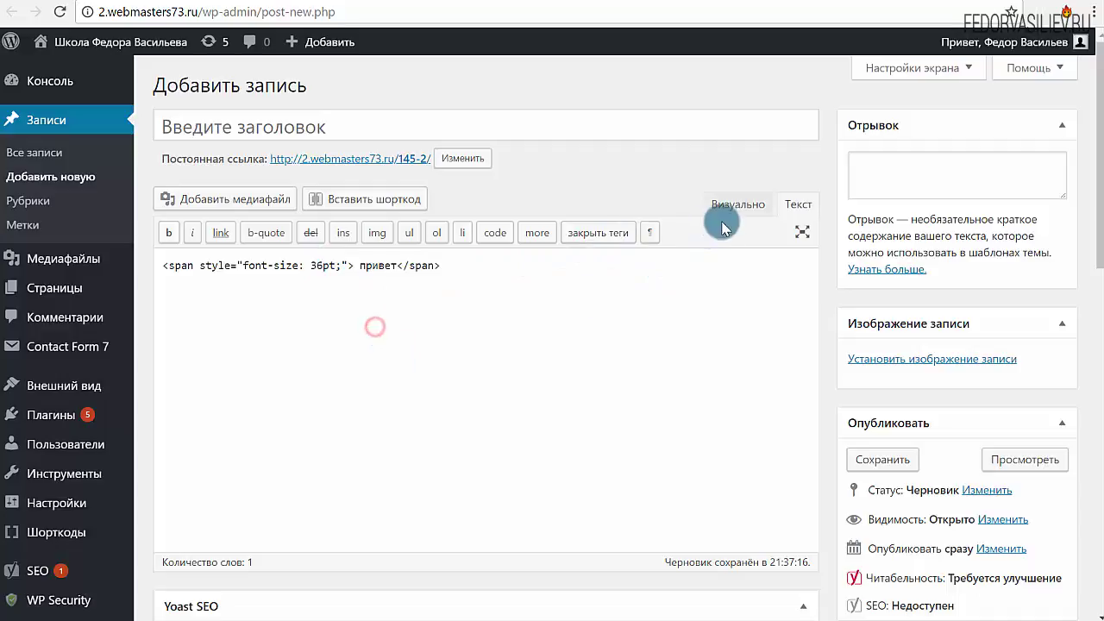
click(732, 209)
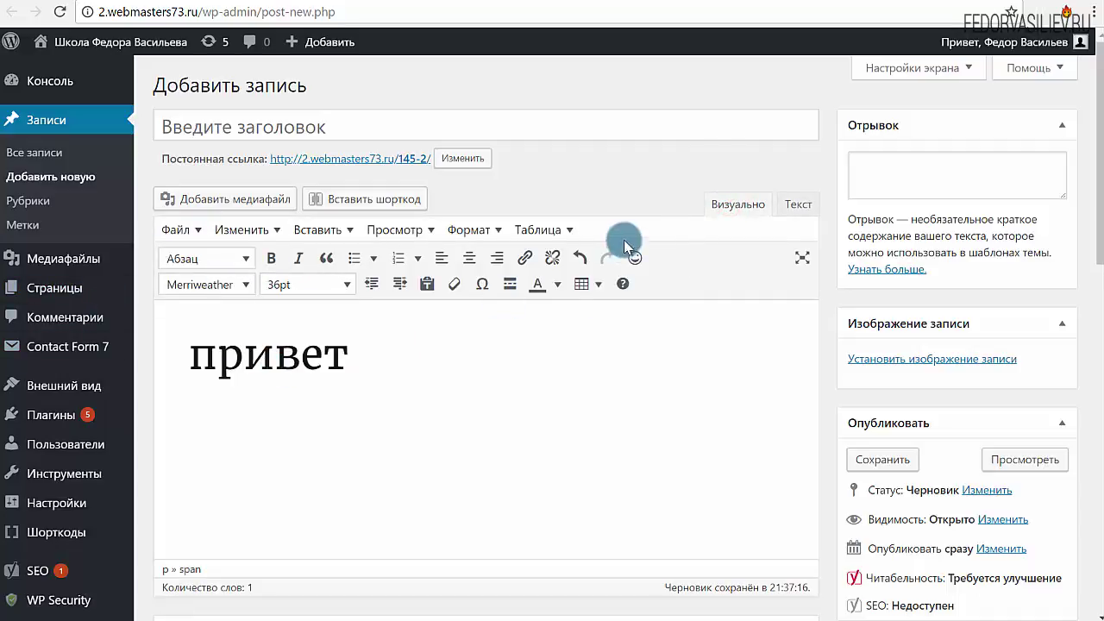
click(783, 209)
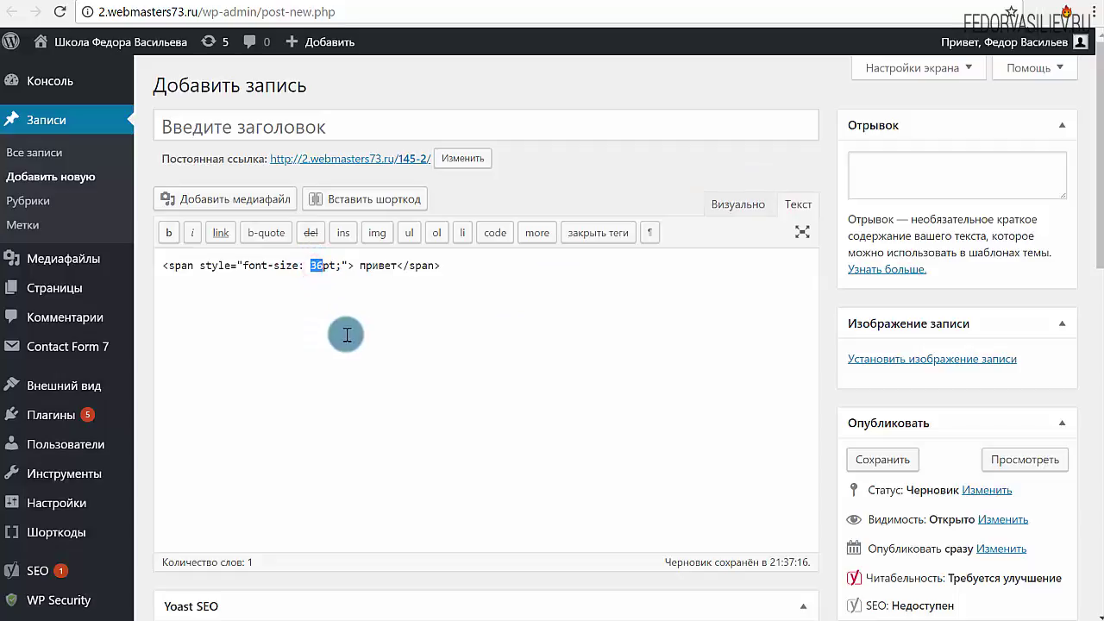
click(747, 207)
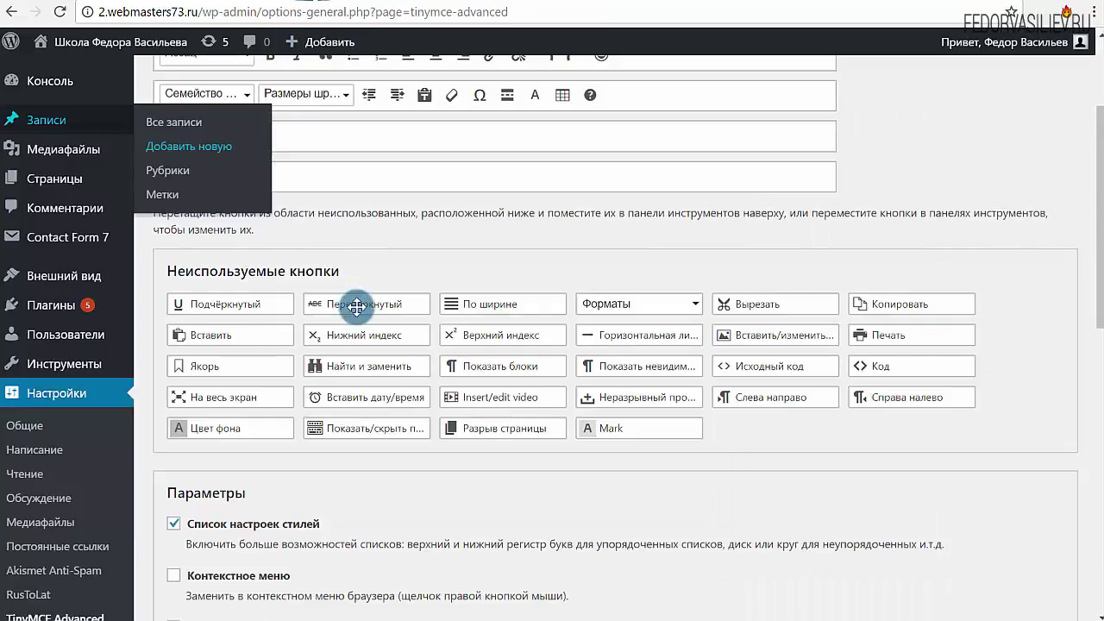
scroll(357, 395, down, 4)
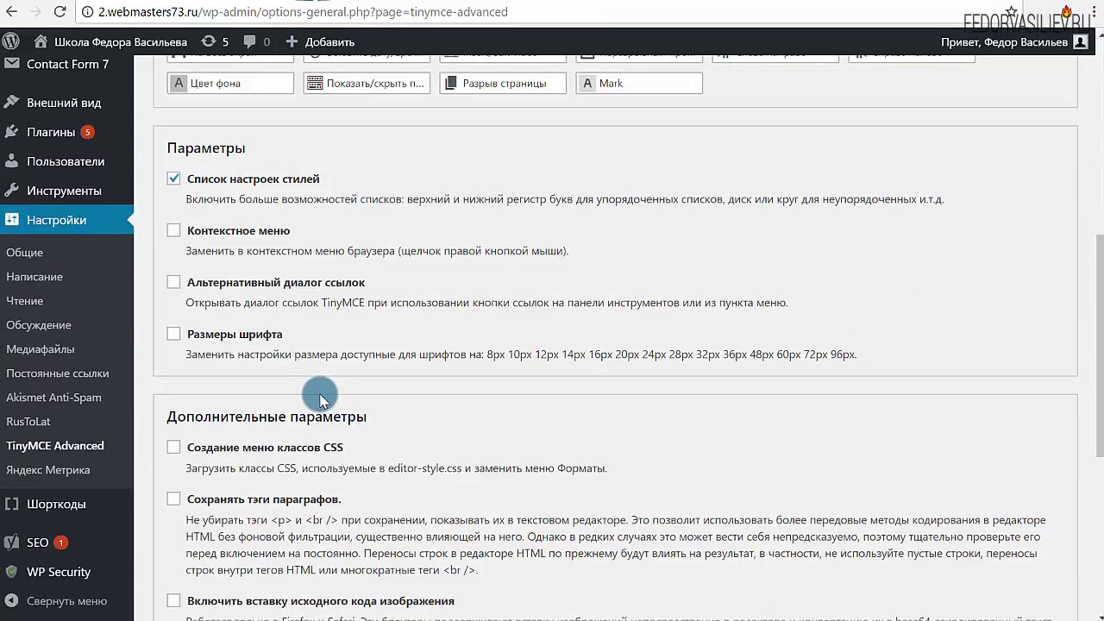
Step: Enable the Размеры шрифта option and reload the post editor page
click(172, 335)
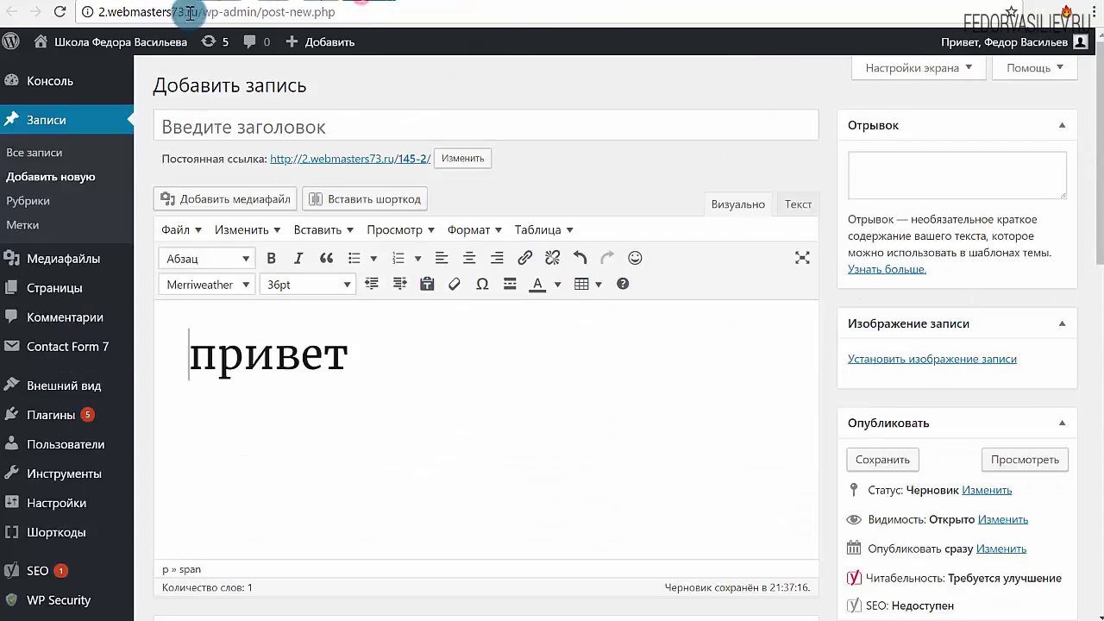
click(59, 12)
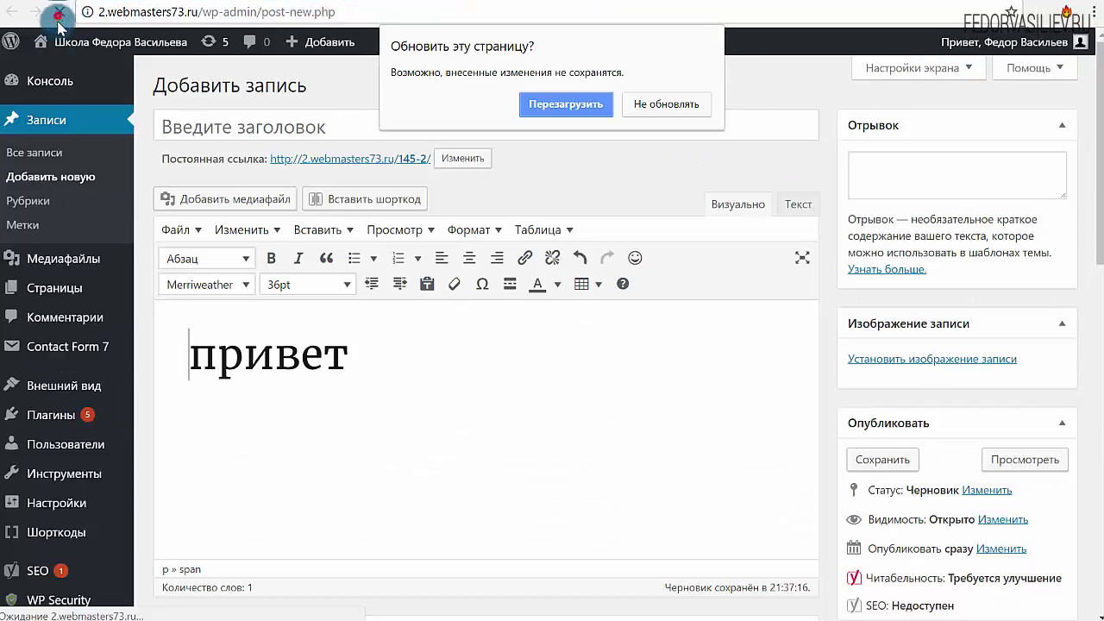
click(559, 107)
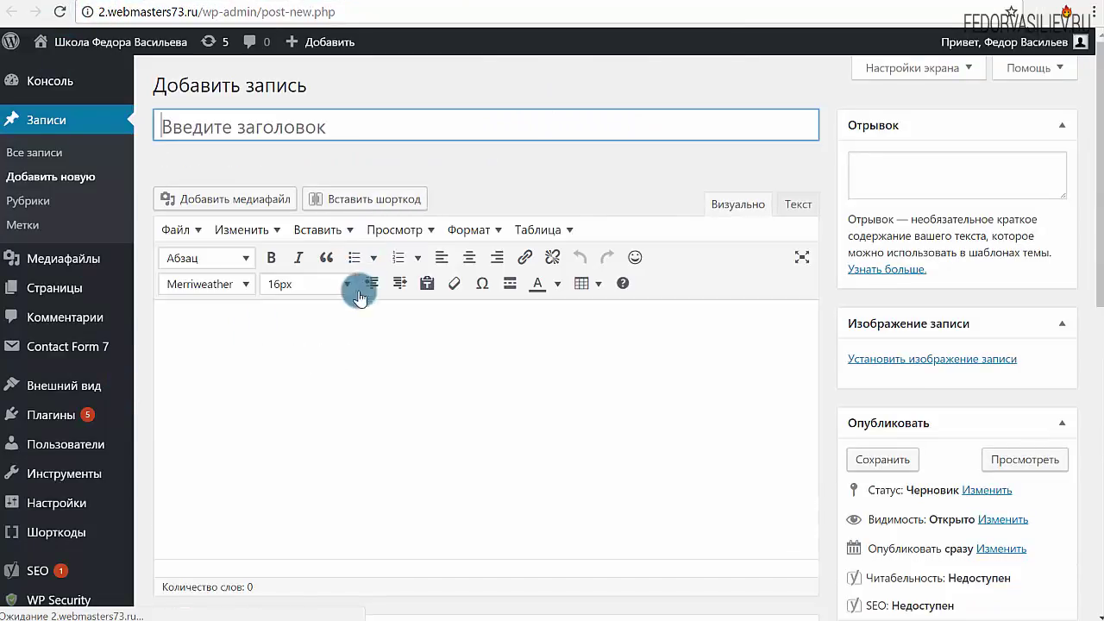
Step: Browse the pixel font sizes from 8px to 96px, keeping the 16px default
click(343, 288)
scroll(336, 380, down, 3)
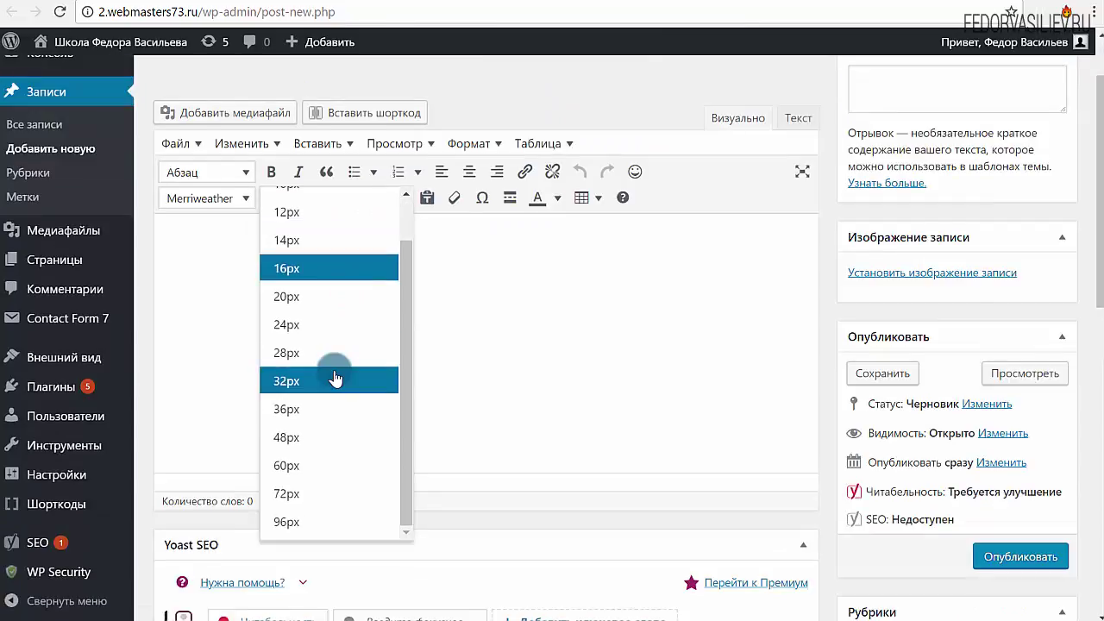
drag(403, 457, 403, 380)
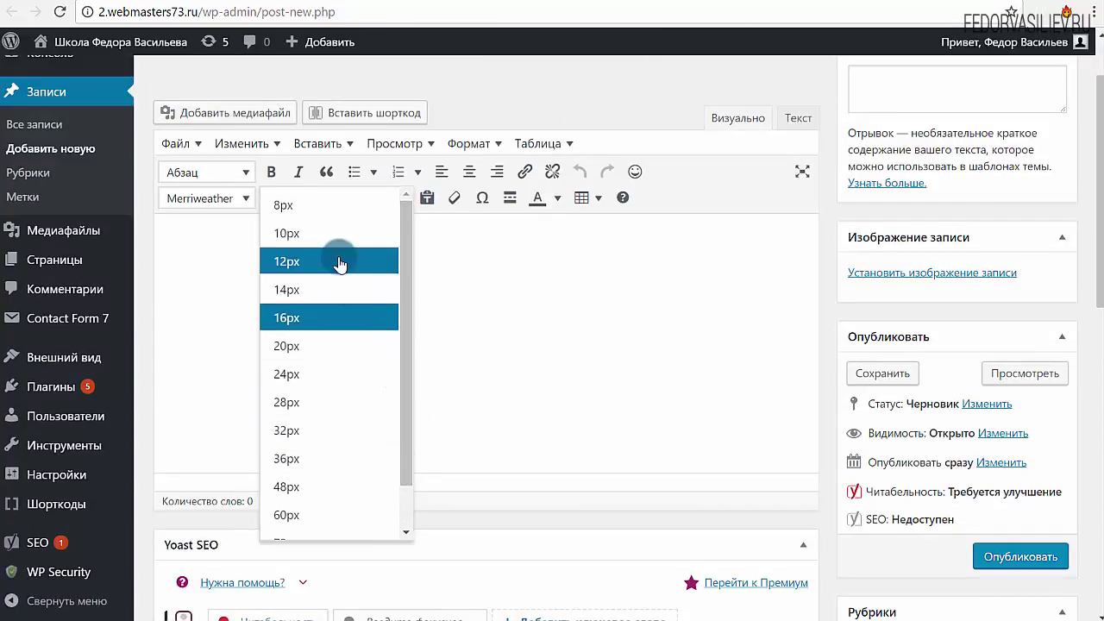
drag(403, 420, 398, 458)
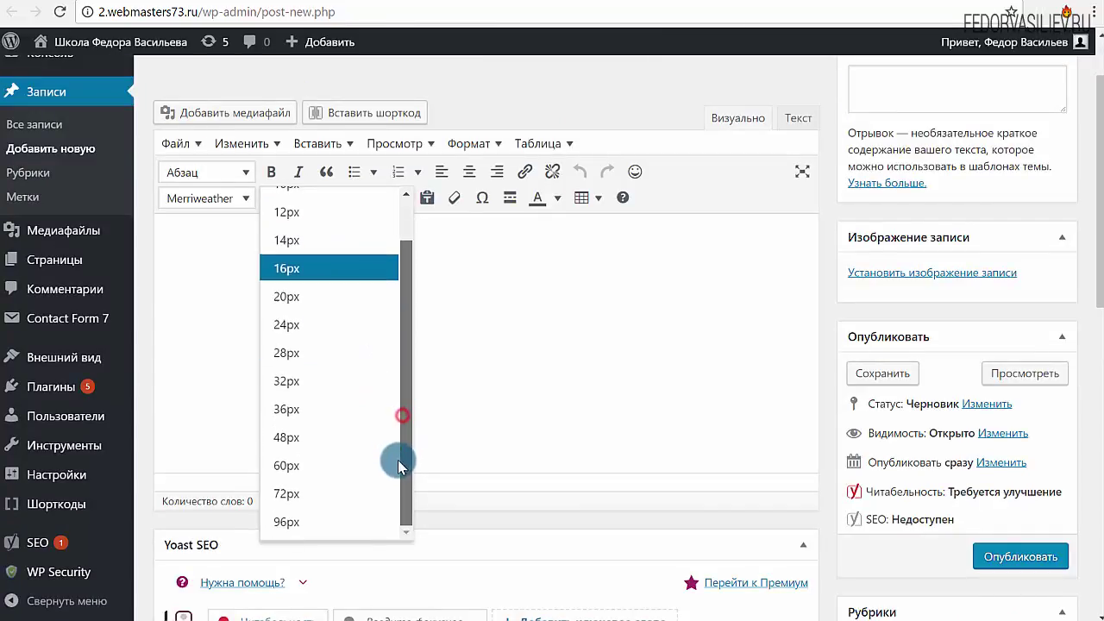
click(553, 358)
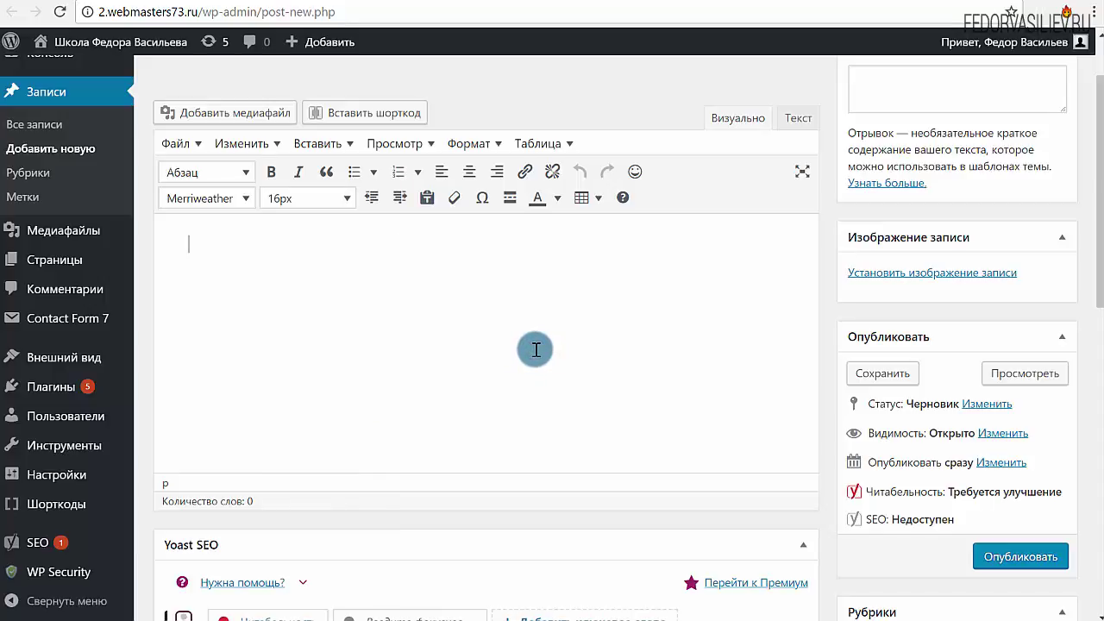
scroll(518, 379, up, 1)
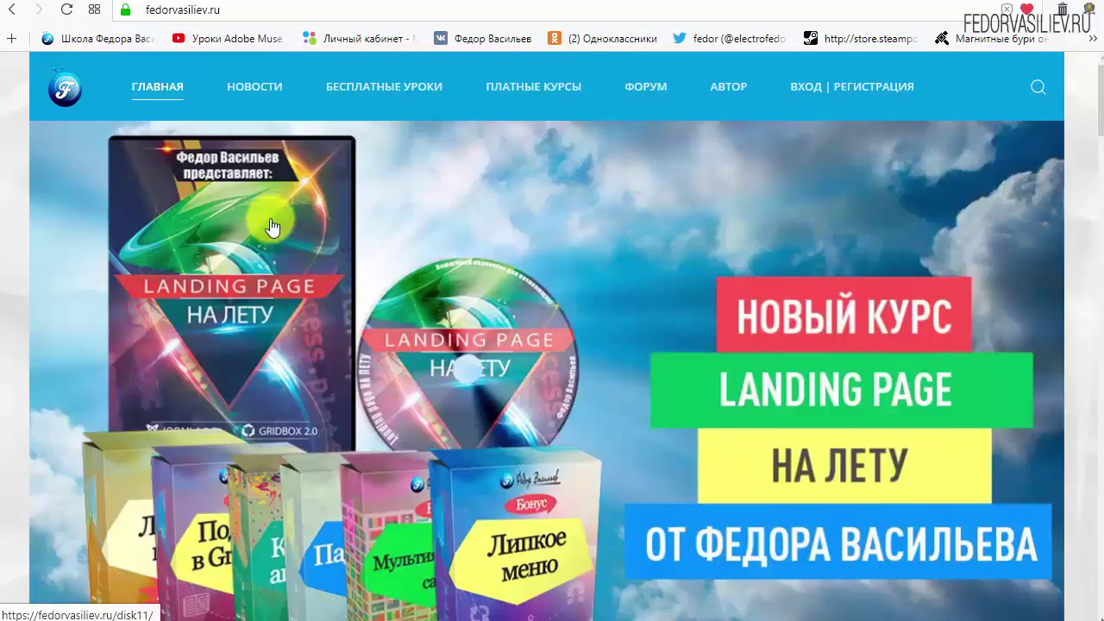
Step: Open the ВХОД | РЕГИСТРАЦИЯ page and scroll down to the Логин and Пароль form
mouse_move(215, 76)
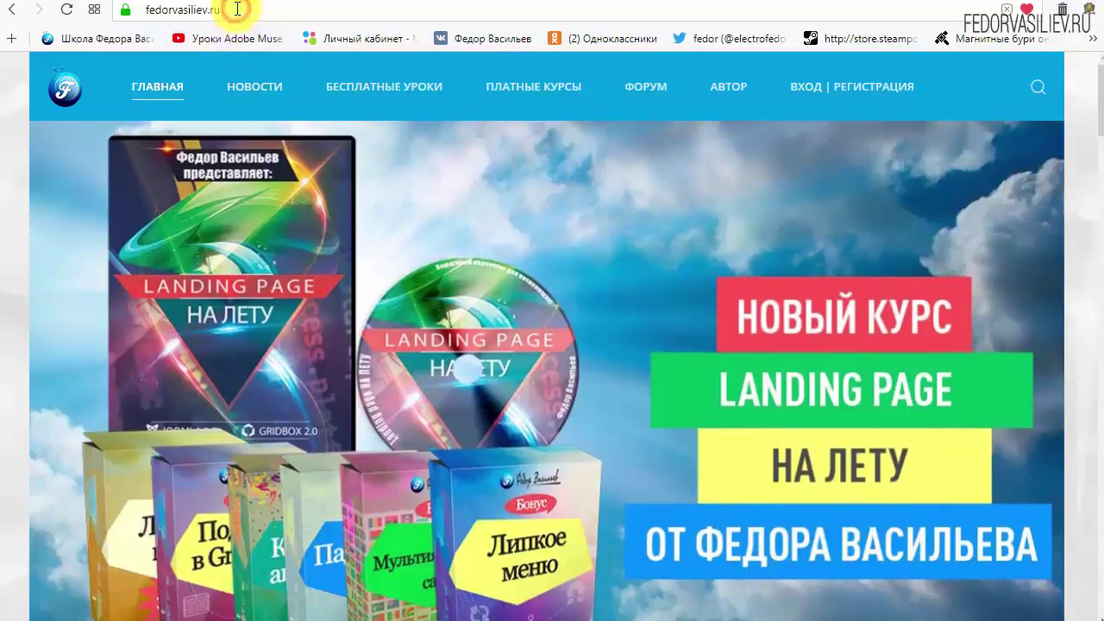
click(236, 8)
click(238, 10)
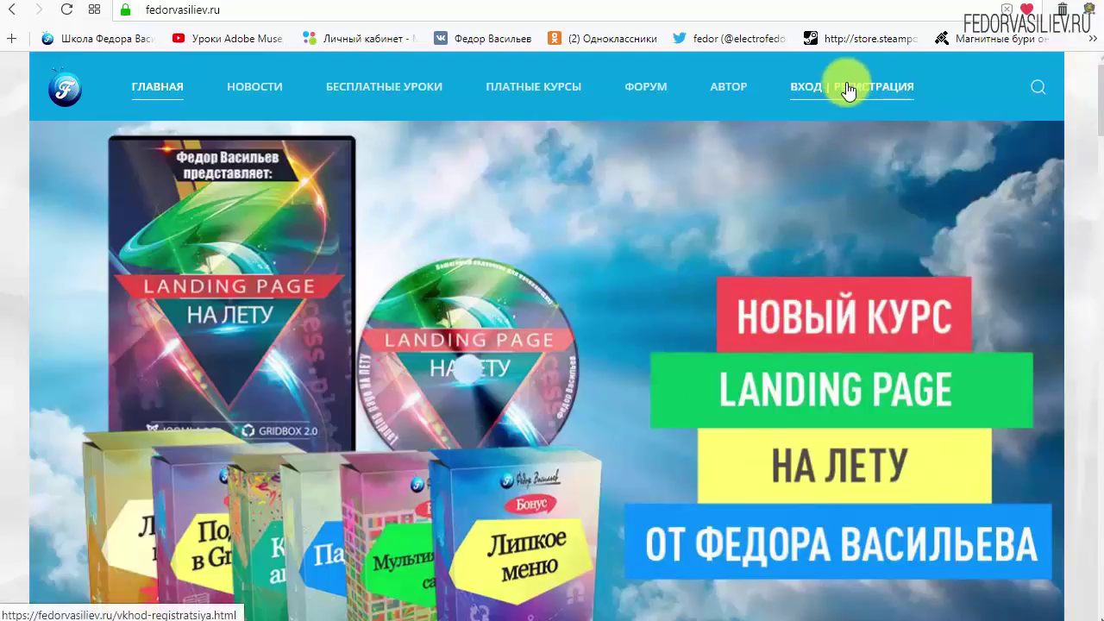
click(815, 89)
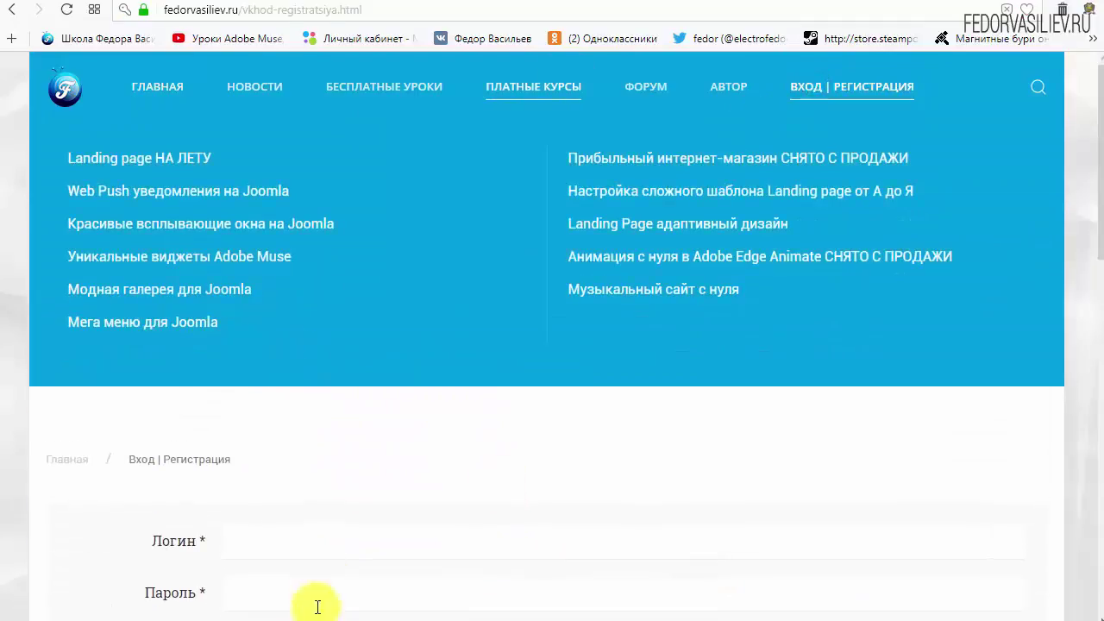
scroll(826, 415, down, 1)
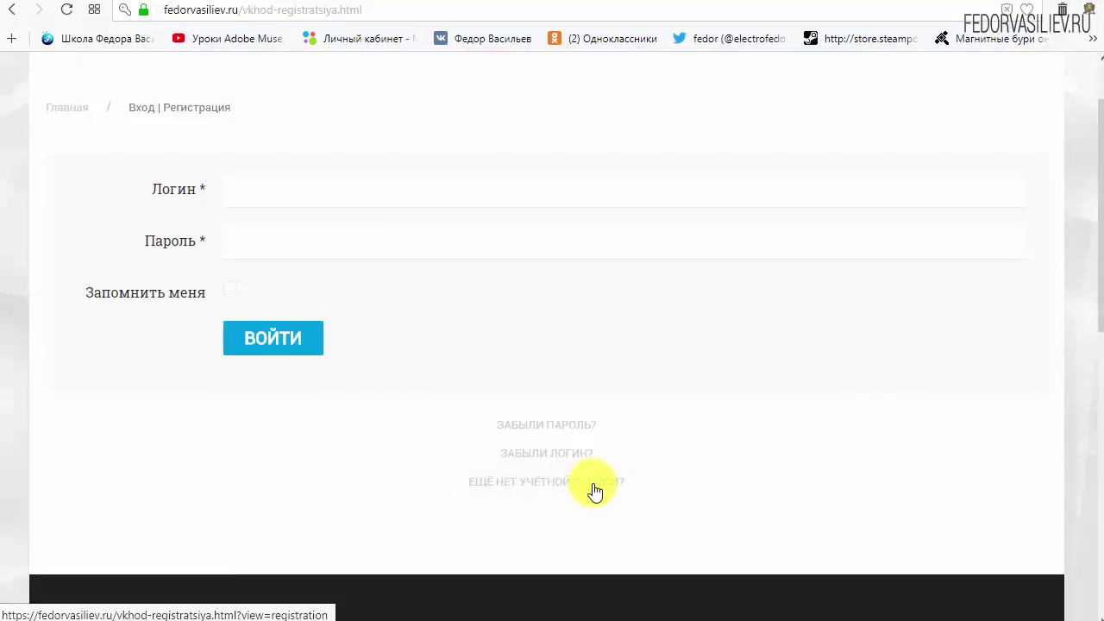
Step: Open the ЕЩЁ НЕТ УЧЁТНОЙ ЗАПИСИ? form and fill in the name and login fields
click(516, 480)
scroll(555, 233, down, 1)
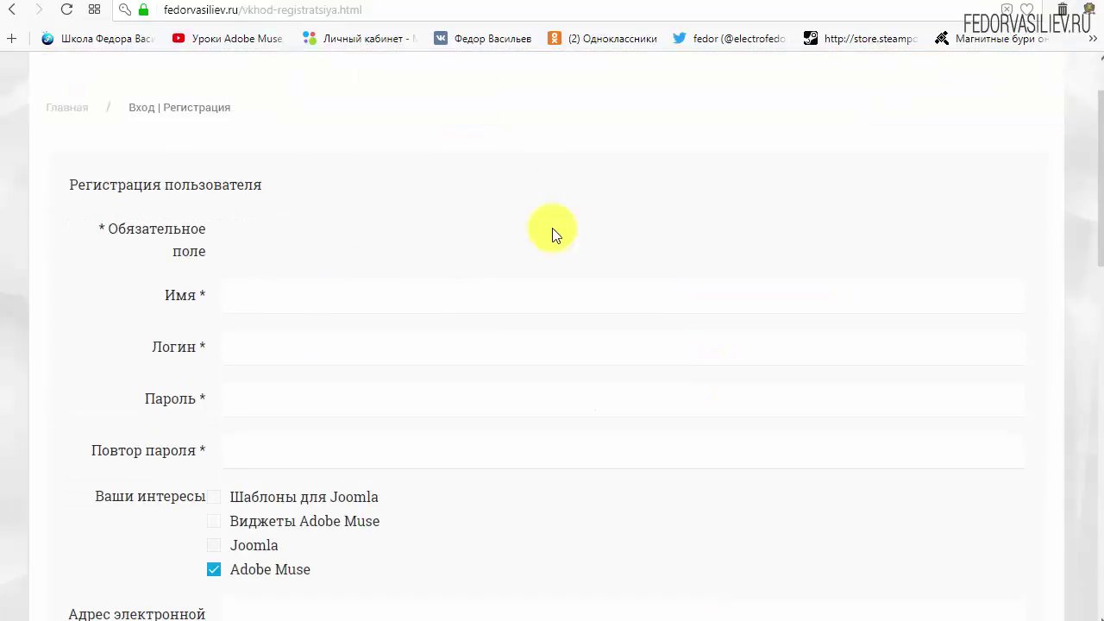
scroll(555, 233, down, 1)
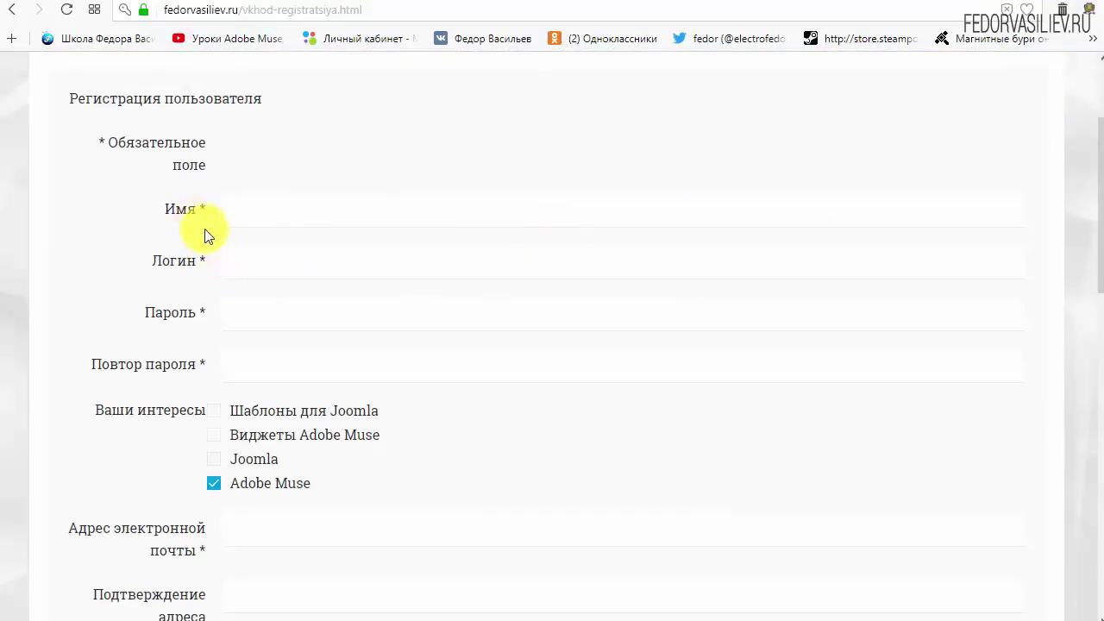
click(296, 214)
text(w)
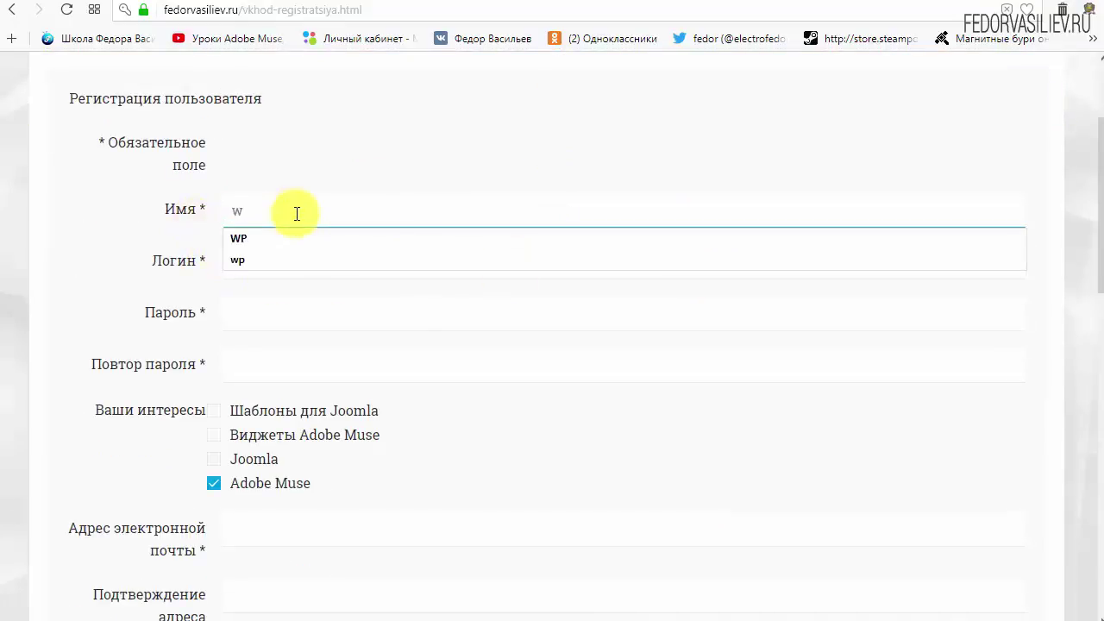
text(p)
click(318, 268)
text(w)
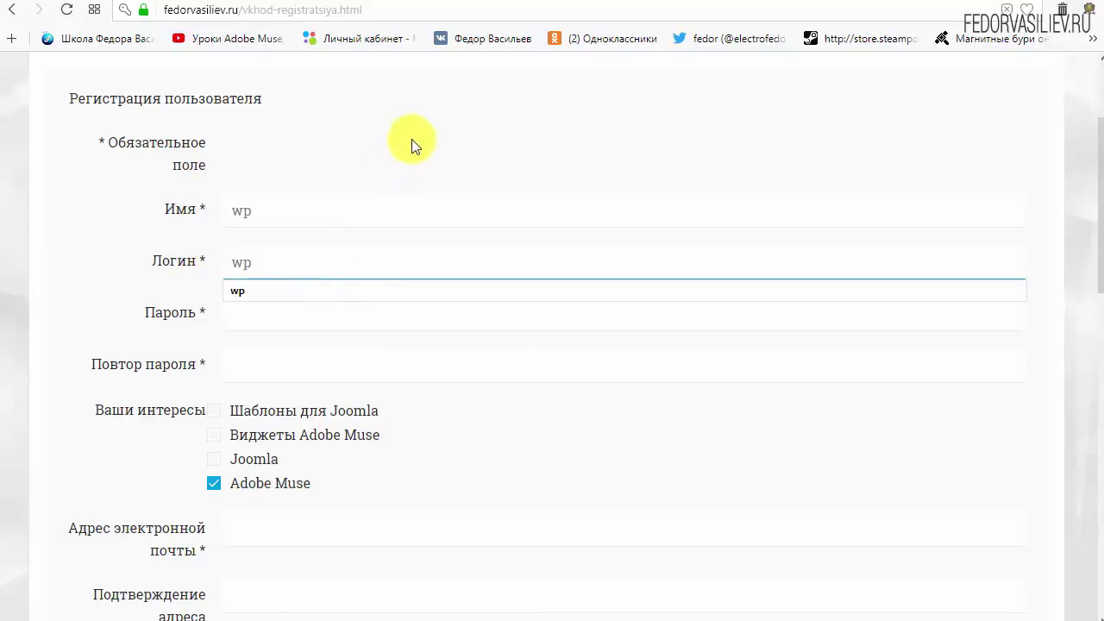
click(412, 138)
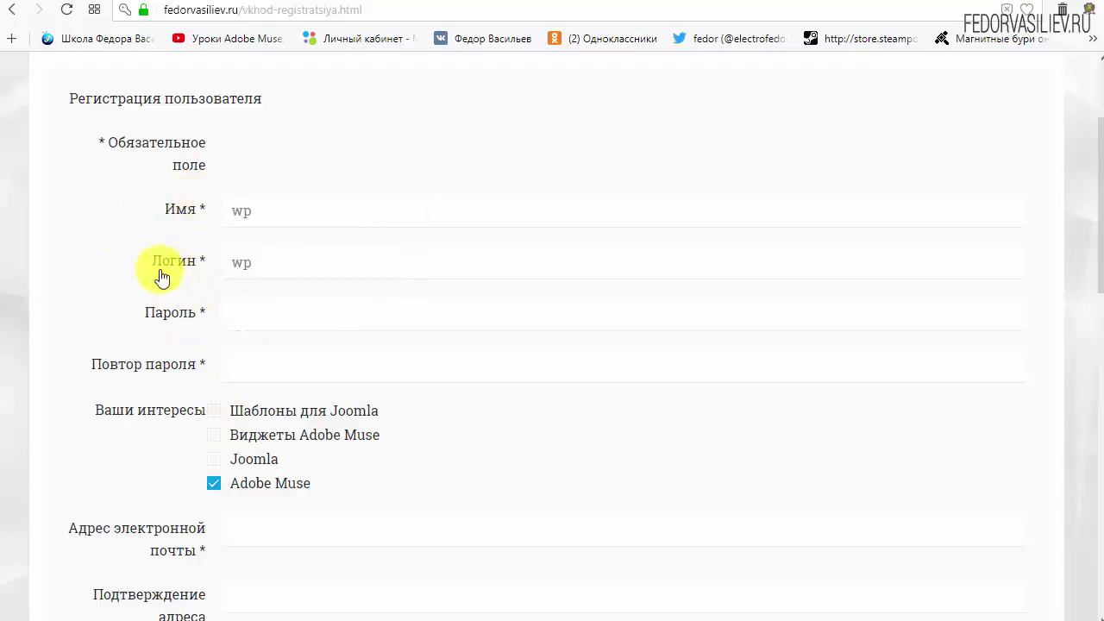
Step: Enter the account password and fill the confirmation field from the saved entry
click(268, 313)
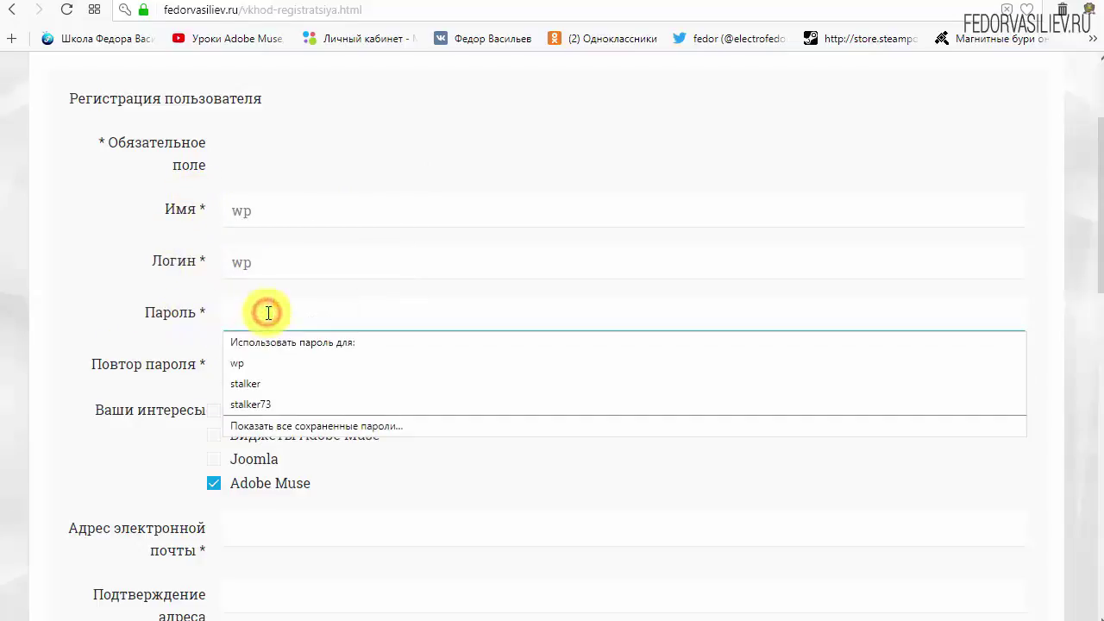
text(123456)
click(280, 369)
key(Down)
key(Return)
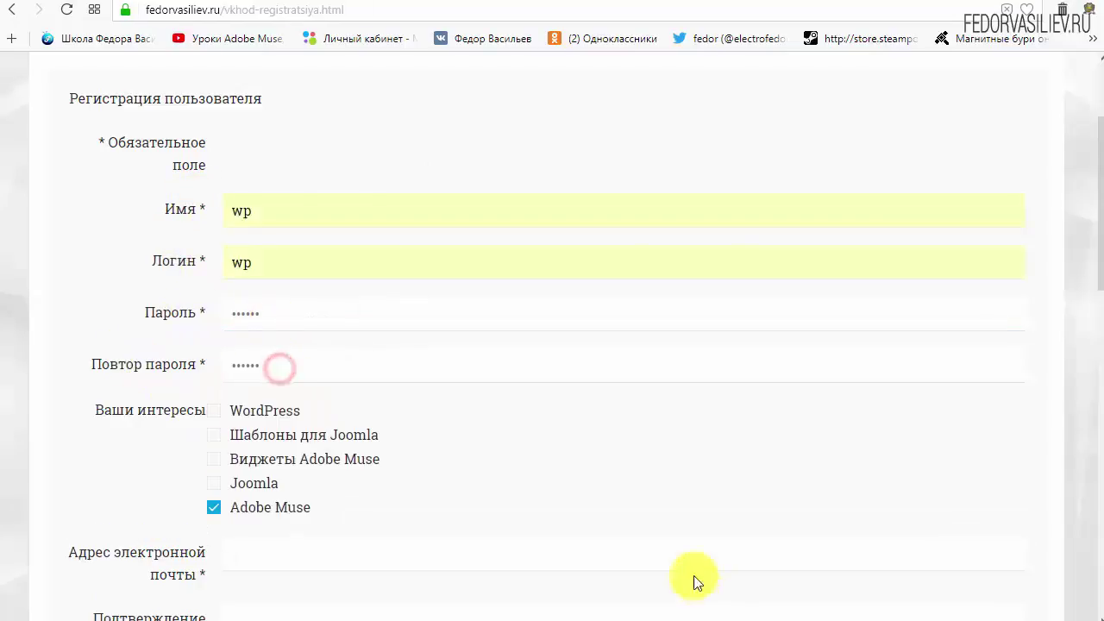